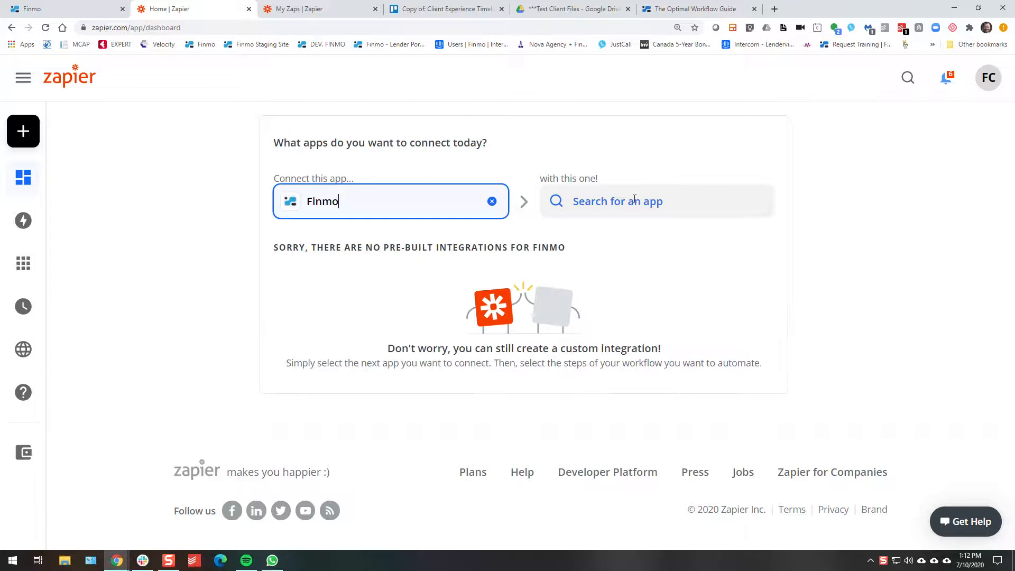
# - View the ***Test Client Files folder in Google Drive and return to the Zapier dashboard
pyautogui.click(584, 7)
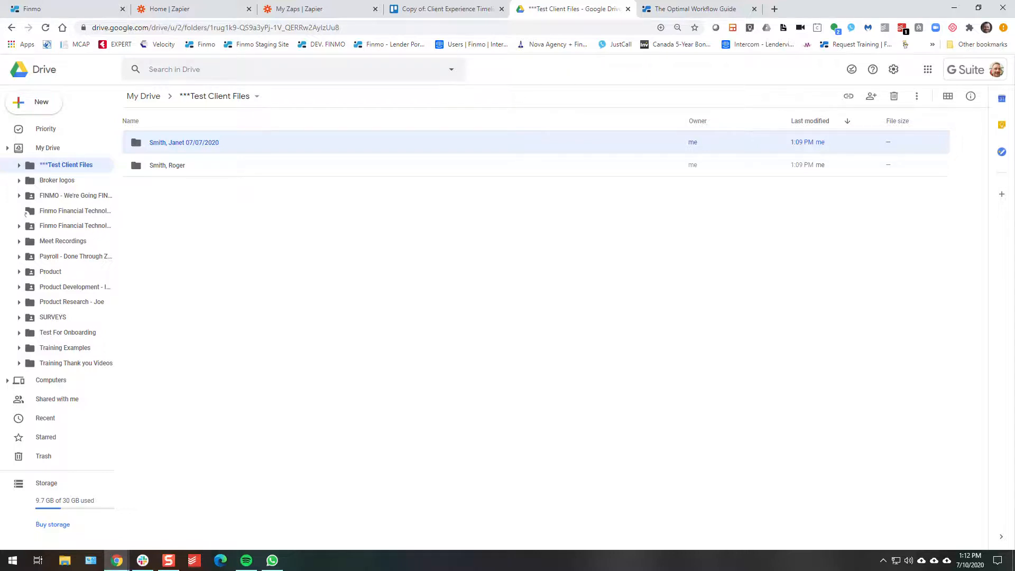
pyautogui.click(193, 8)
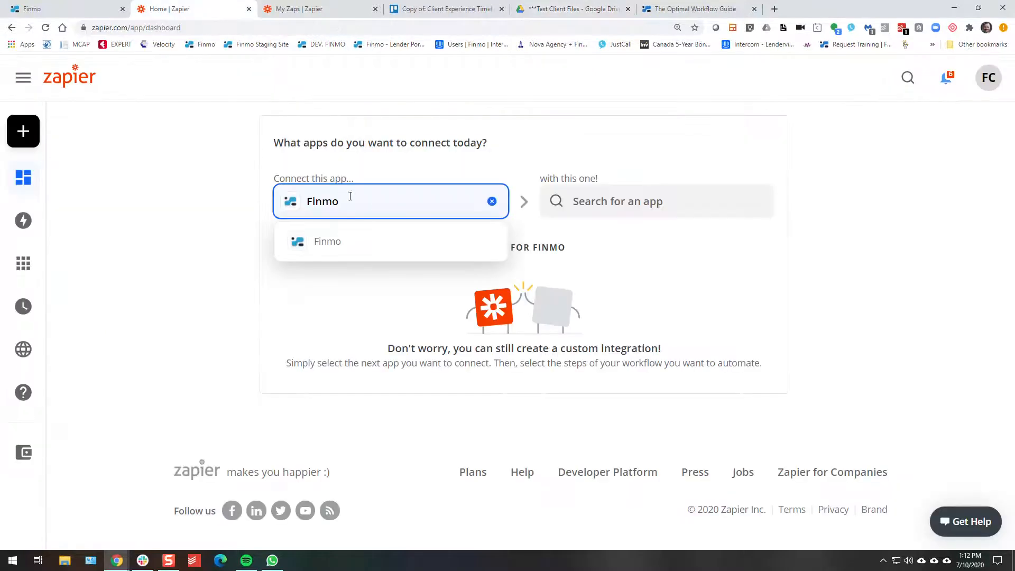
pyautogui.click(618, 198)
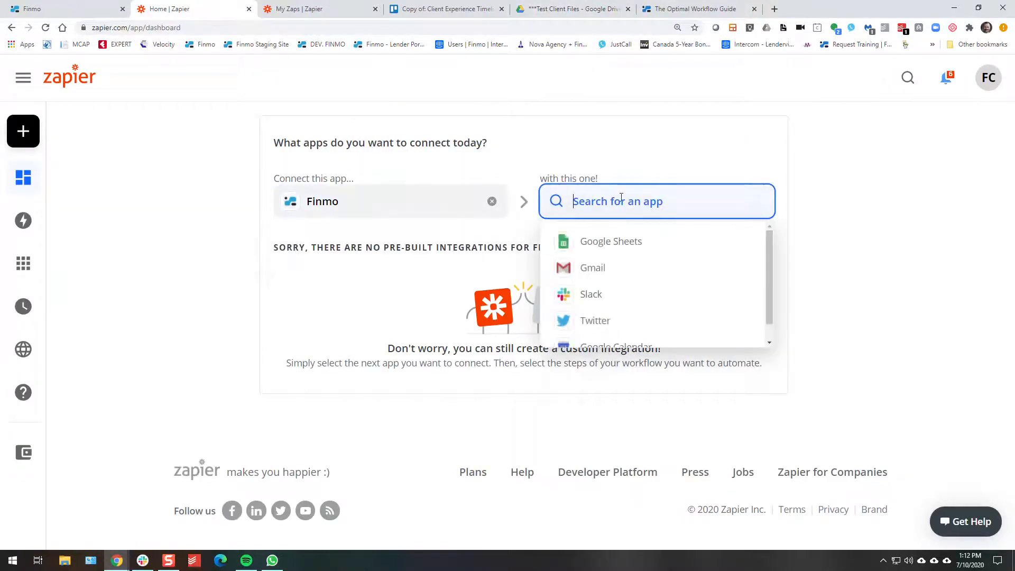
pyautogui.write('Google')
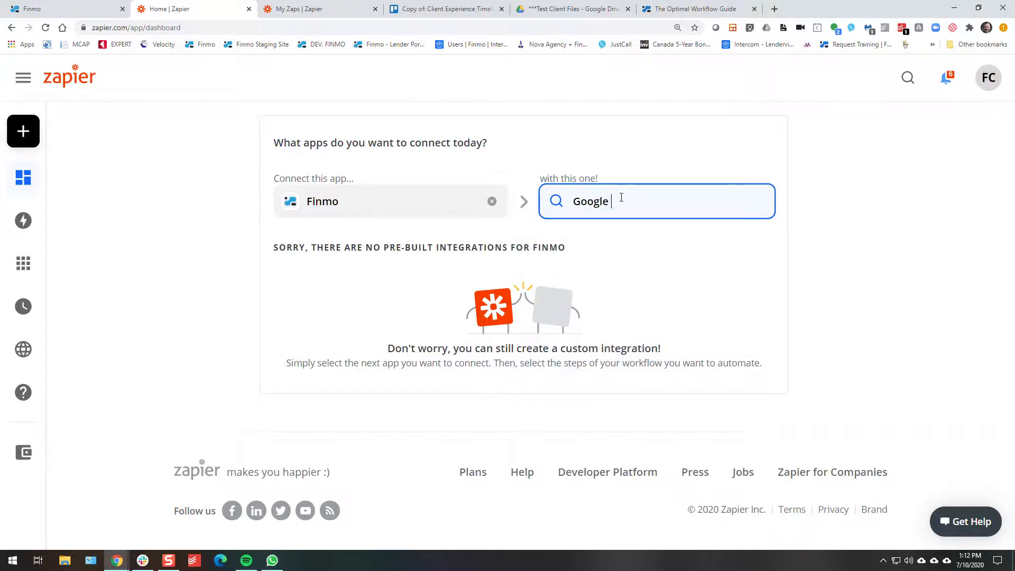
pyautogui.press('BackSpace')
pyautogui.moveTo(613, 202); pyautogui.dragTo(558, 206)
pyautogui.write('Outlook')
pyautogui.press('BackSpace')
pyautogui.press('BackSpace')
pyautogui.press('BackSpace')
pyautogui.press('BackSpace')
pyautogui.press('BackSpace')
pyautogui.press('BackSpace')
pyautogui.press('BackSpace')
pyautogui.write('drop')
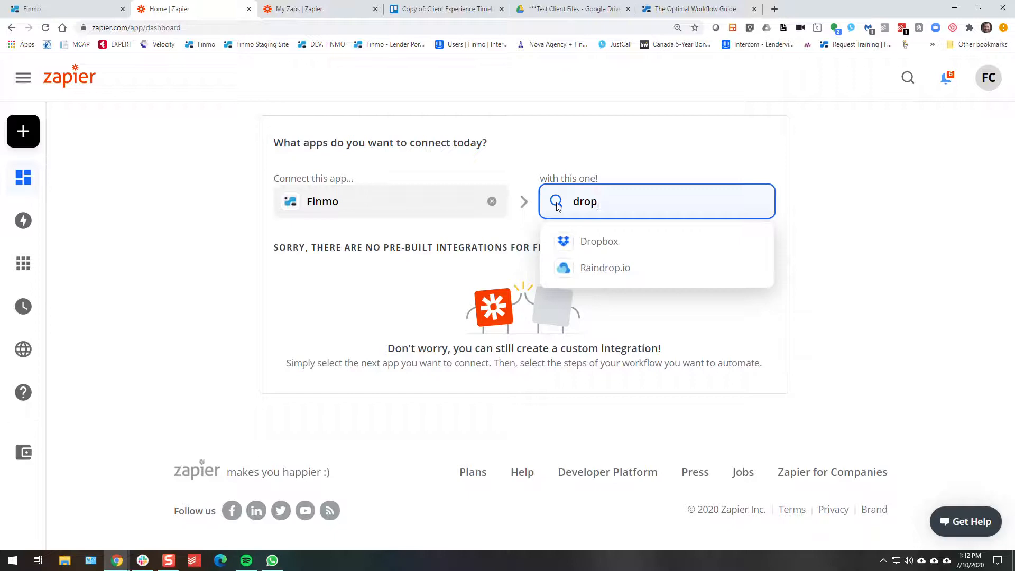
# - Search for "google drive" as the second app and choose Google Drive to connect with Finmo
pyautogui.moveTo(615, 197); pyautogui.dragTo(556, 209)
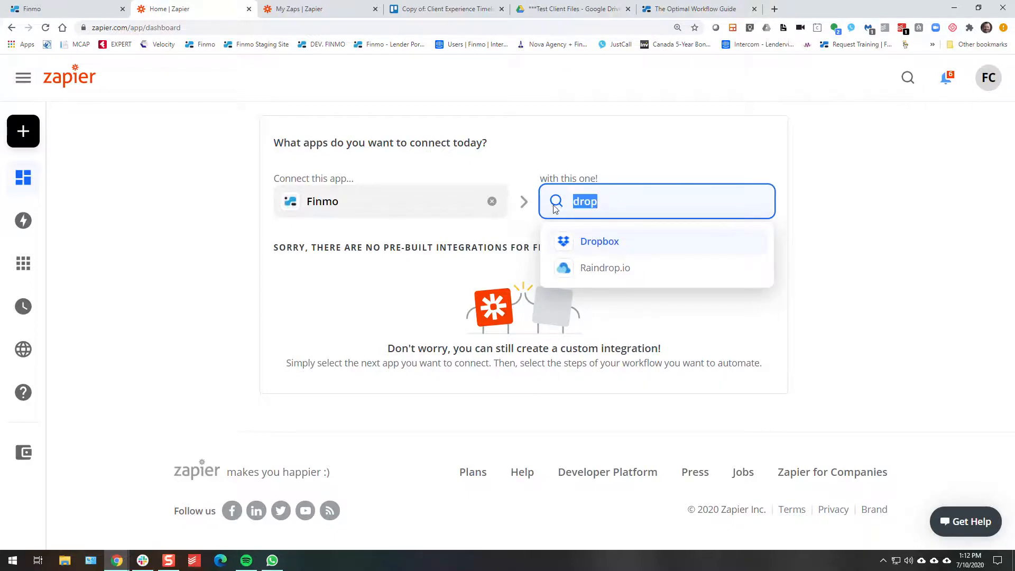
pyautogui.write('google drive')
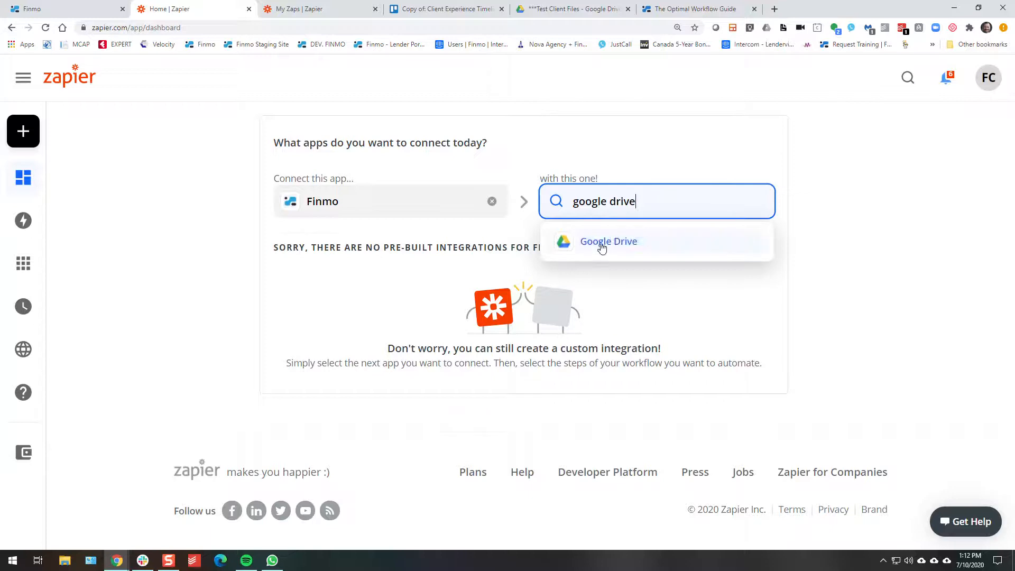
pyautogui.click(604, 244)
# - Look through the available Finmo triggers and set the trigger to Submit Application
pyautogui.click(365, 285)
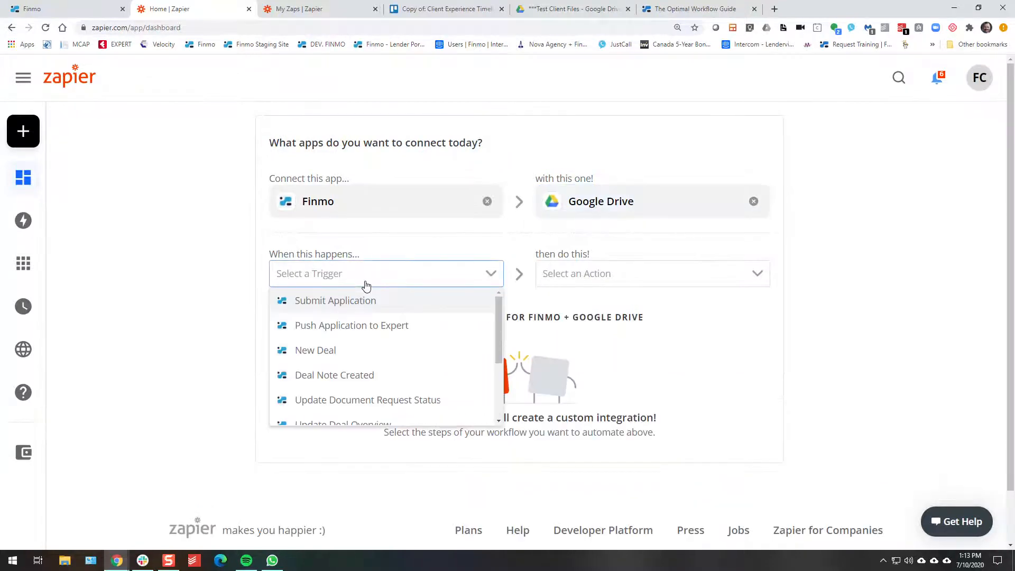
pyautogui.scroll(-2, 493, 346)
pyautogui.scroll(3, 492, 362)
pyautogui.scroll(1, 491, 323)
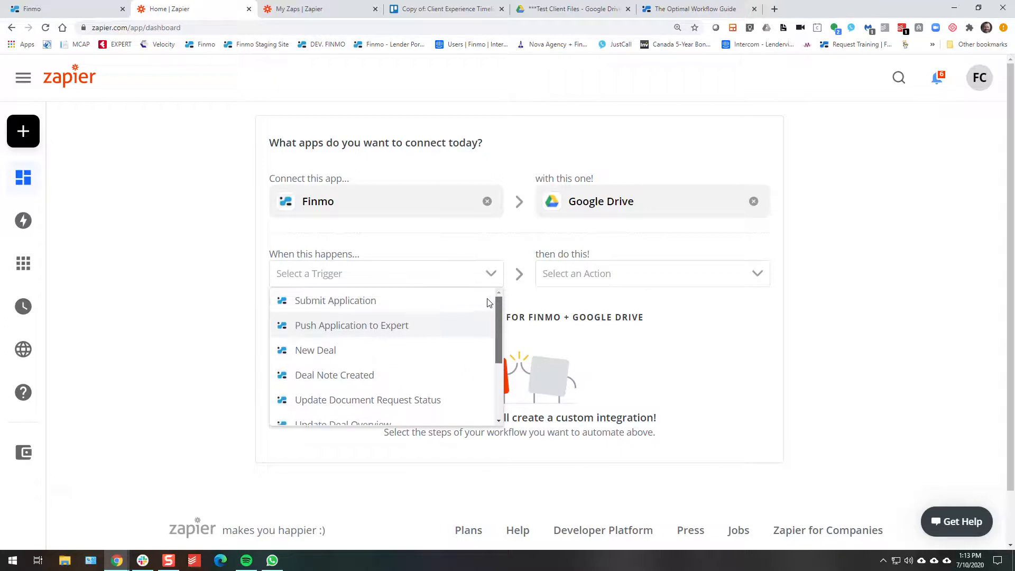
pyautogui.click(324, 304)
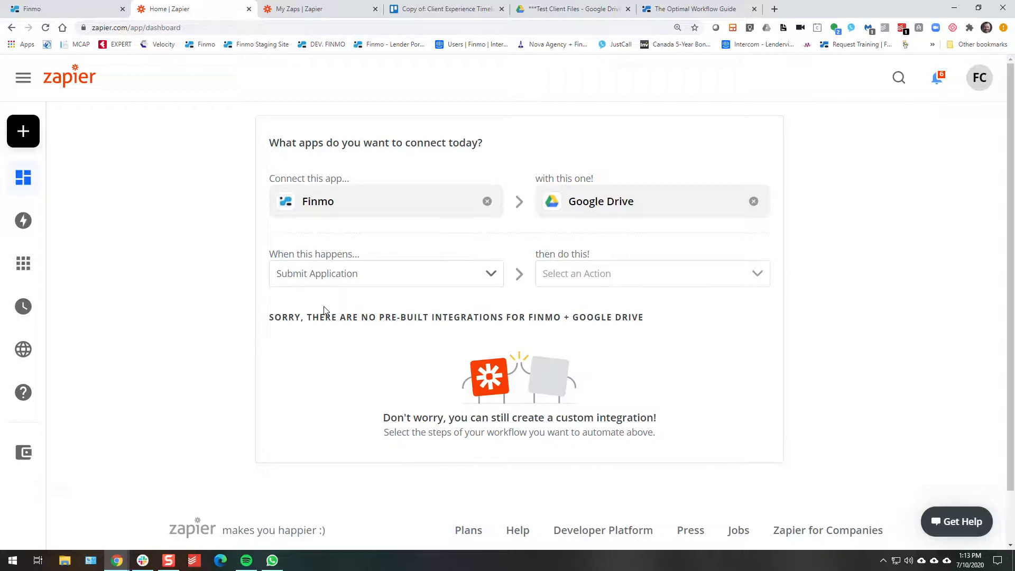
# - Set the Google Drive action to Create Folder and use the suggested Zap
pyautogui.click(761, 279)
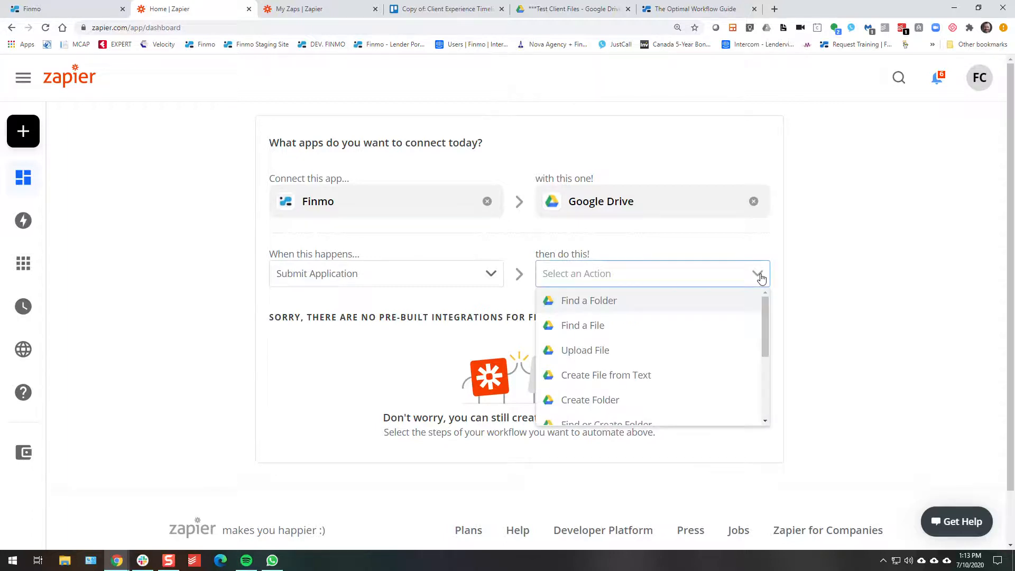
pyautogui.click(576, 403)
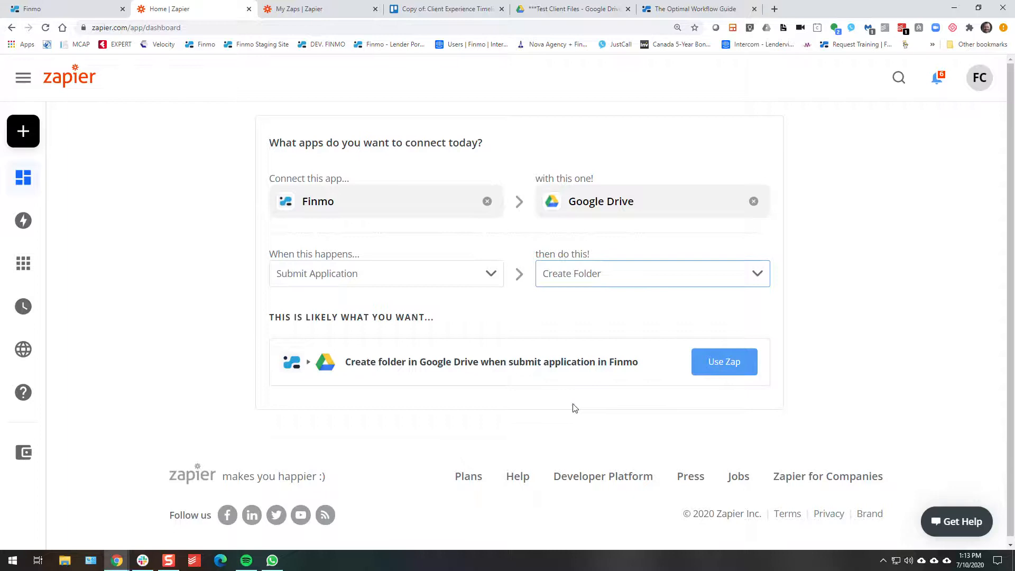
pyautogui.click(724, 363)
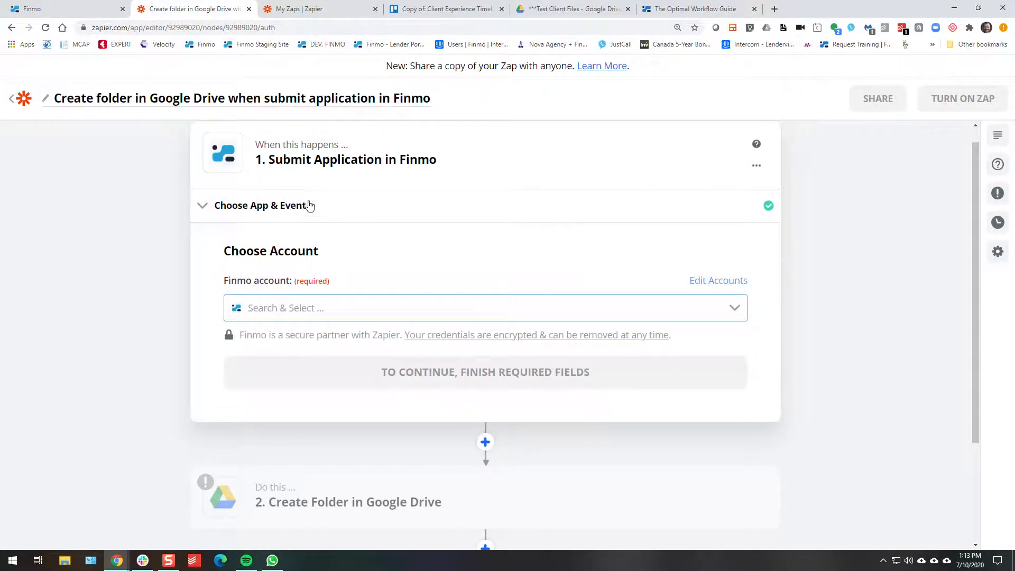
# - Select Finmo My Team as the account for the Submit Application trigger
pyautogui.click(314, 311)
pyautogui.click(290, 351)
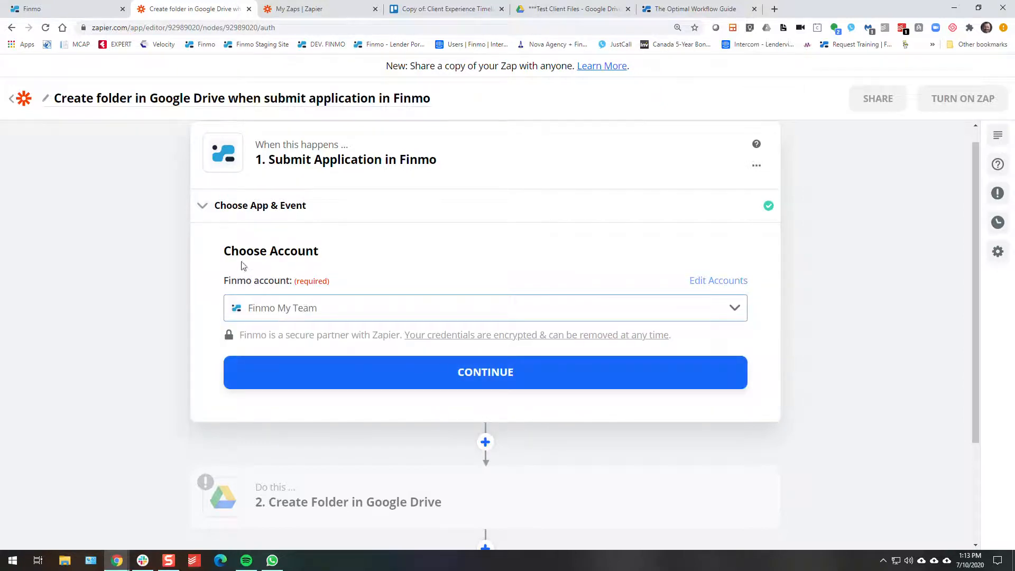
# - Switch to Finmo and generate a new Zapier token in the team's integration settings
pyautogui.click(63, 5)
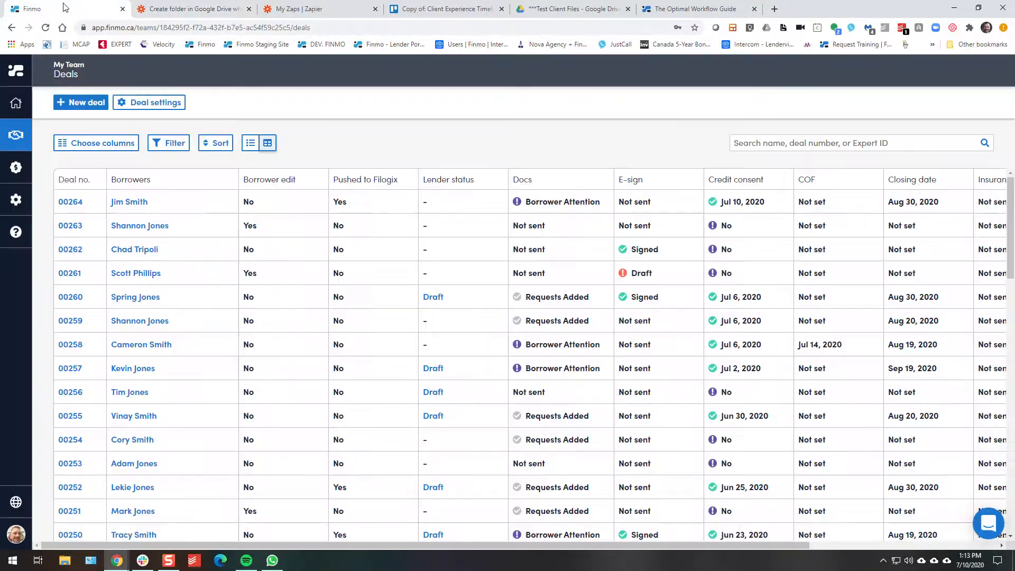
pyautogui.click(16, 205)
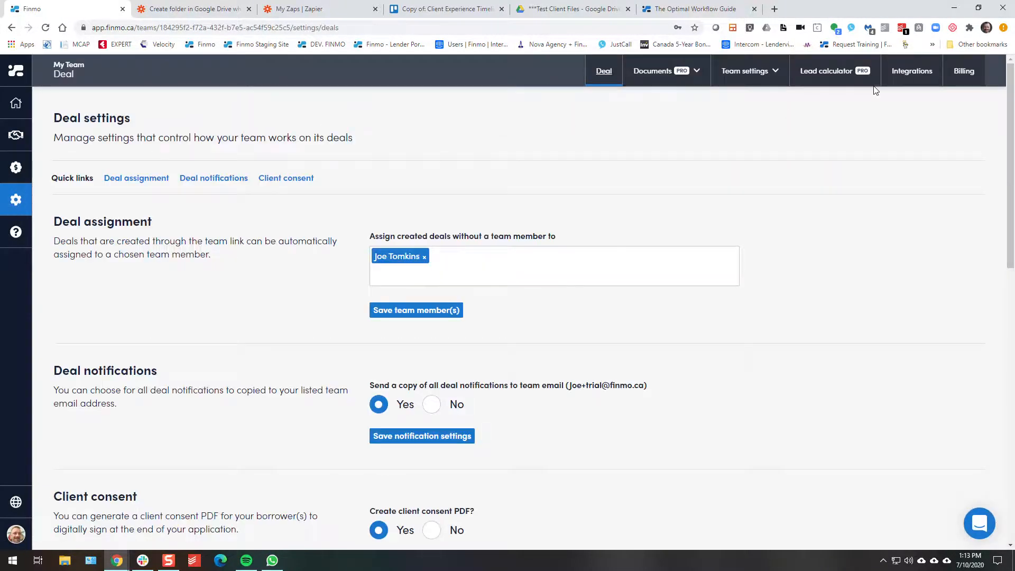
pyautogui.click(912, 71)
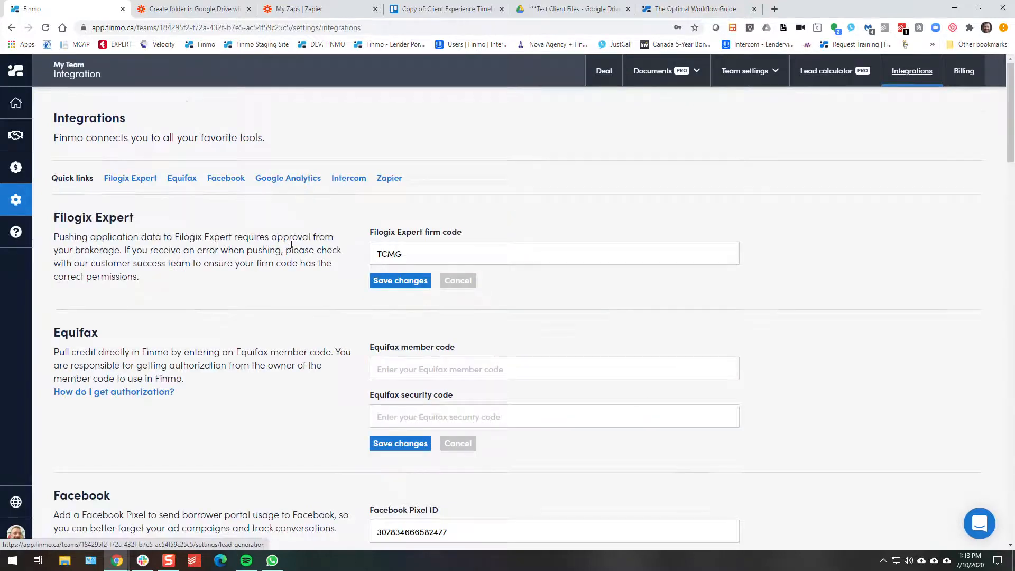
pyautogui.scroll(-20, 270, 254)
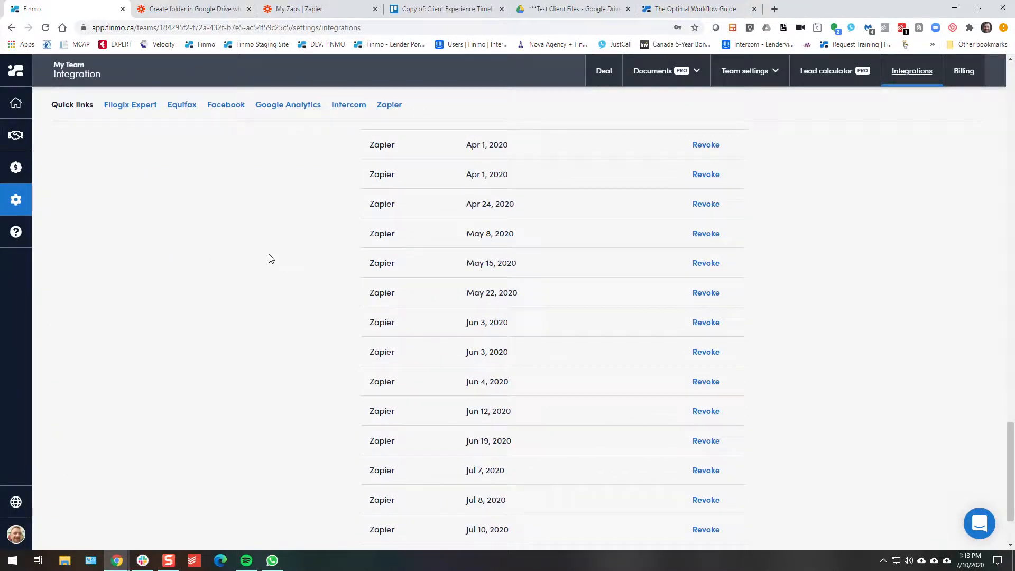
pyautogui.scroll(-2, 270, 258)
pyautogui.click(402, 490)
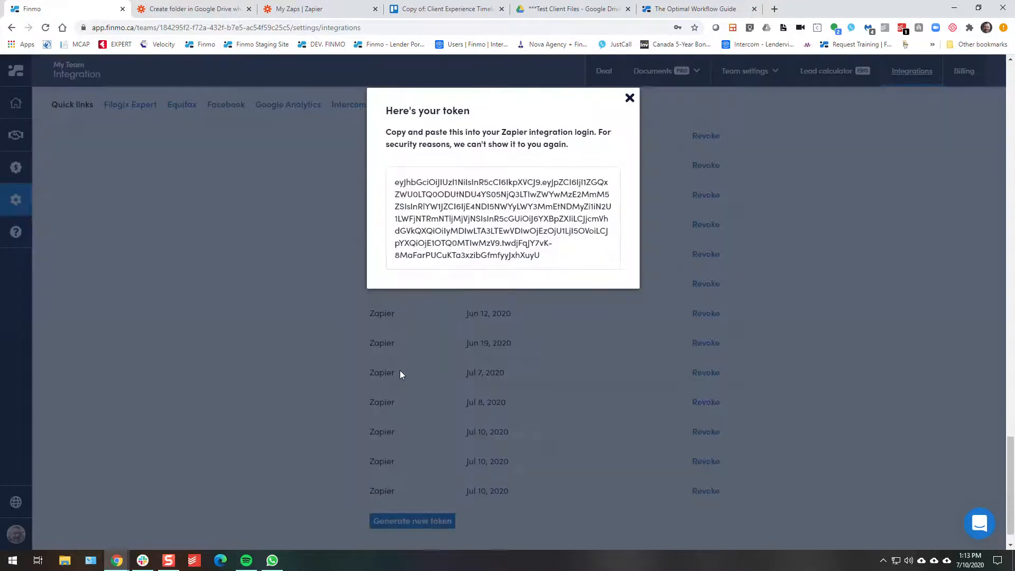
# - Copy the generated Zapier token and dismiss the token window
pyautogui.moveTo(544, 257); pyautogui.dragTo(397, 175)
pyautogui.rightClick(444, 182)
pyautogui.click(458, 195)
pyautogui.click(630, 98)
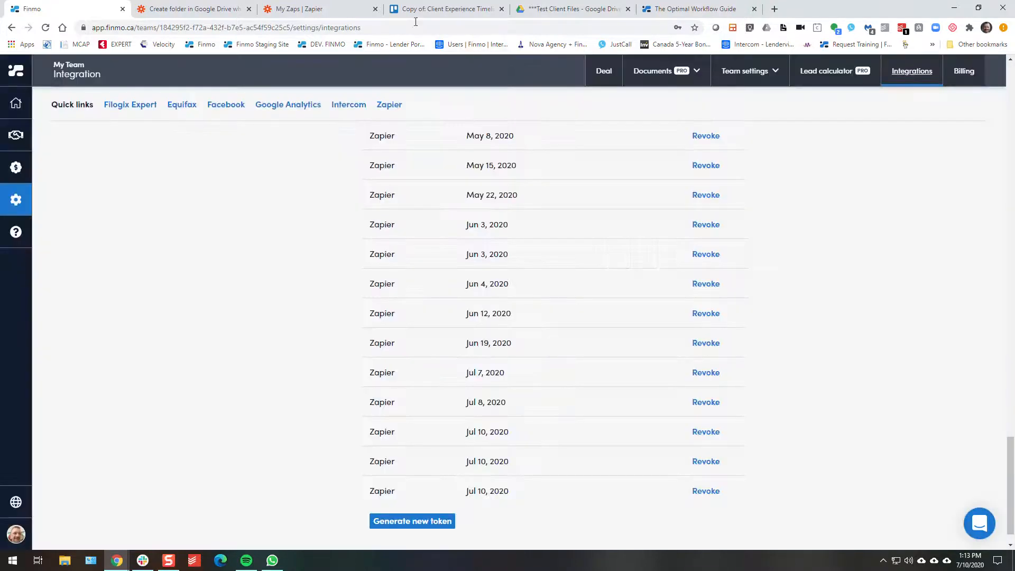
# - Return to the Zap editor, confirm the Finmo account and test the Submit Application trigger
pyautogui.click(193, 9)
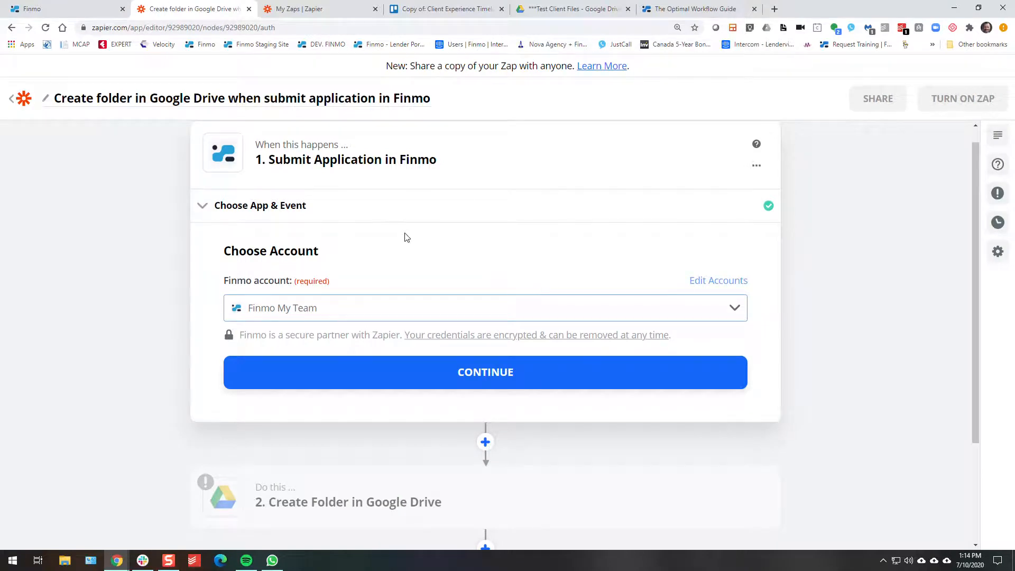
pyautogui.click(471, 386)
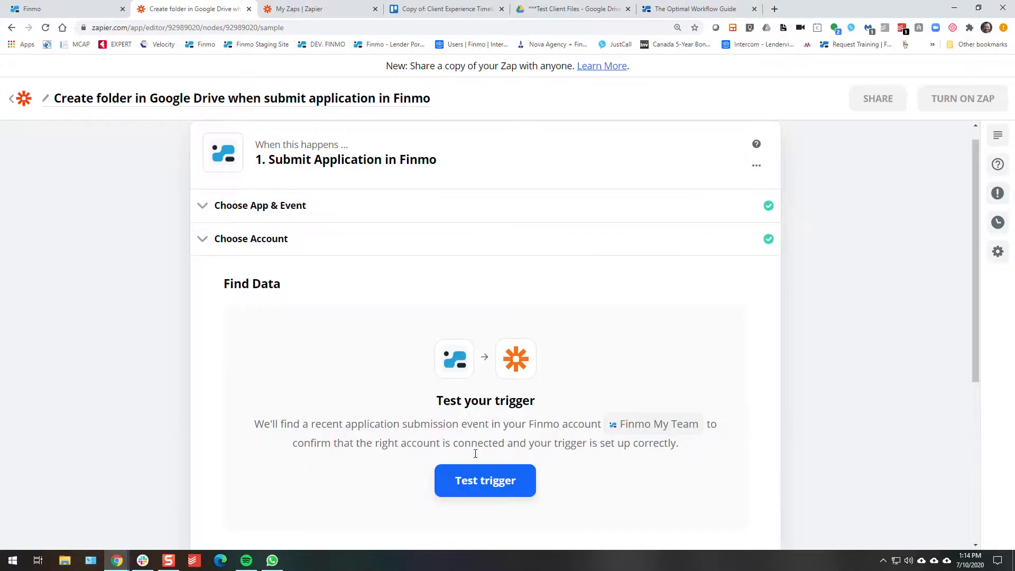
pyautogui.click(508, 485)
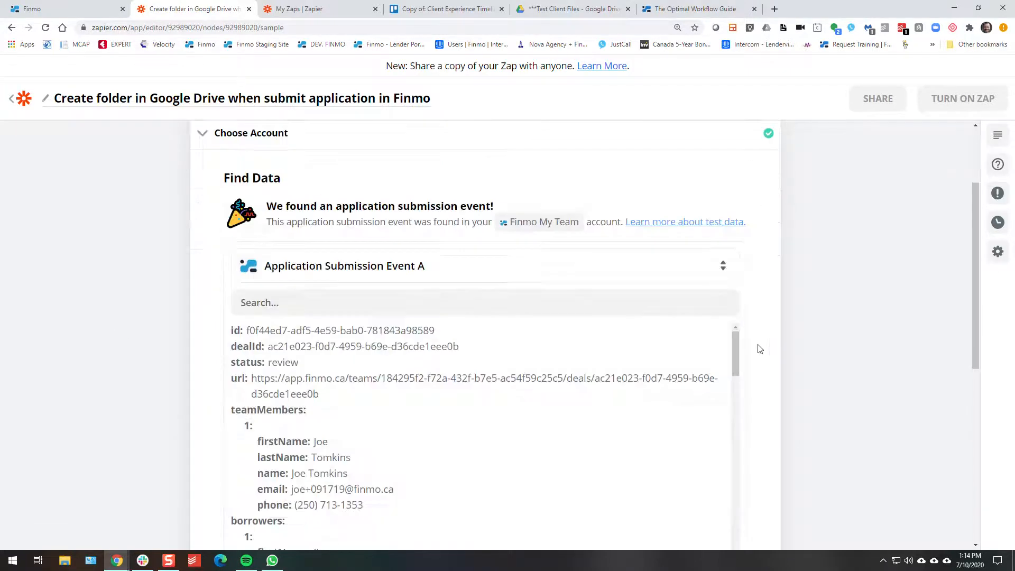
# - Review the sample application submission data and continue to the Create Folder action
pyautogui.scroll(-3, 679, 369)
pyautogui.scroll(-10, 521, 370)
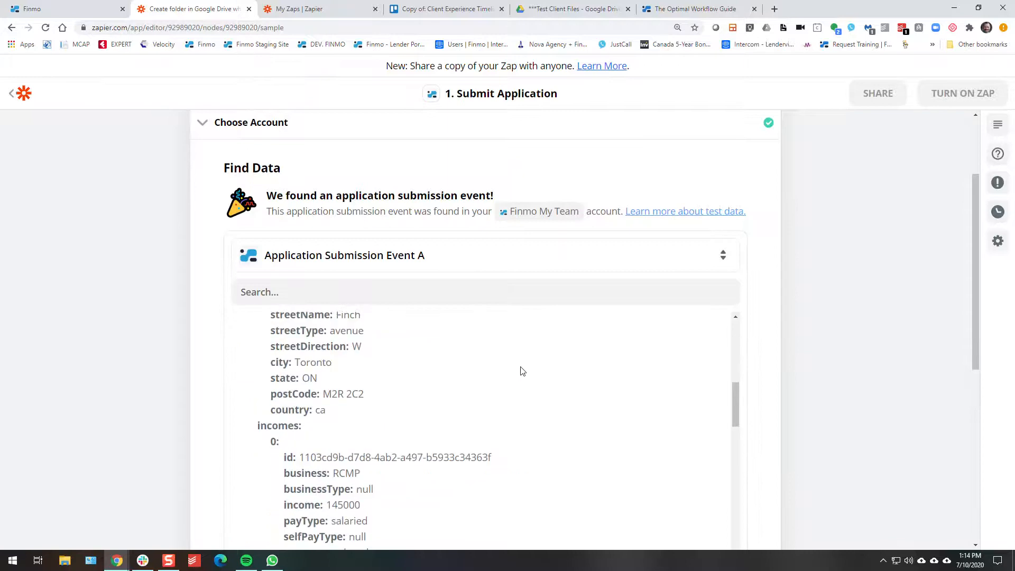
pyautogui.scroll(-4, 784, 356)
pyautogui.scroll(-1, 785, 355)
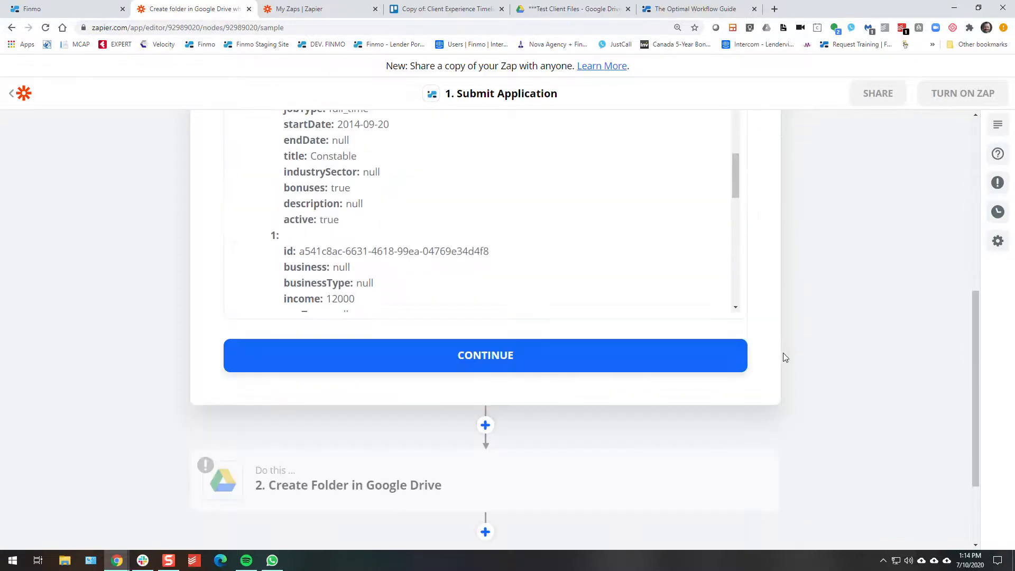
pyautogui.click(473, 355)
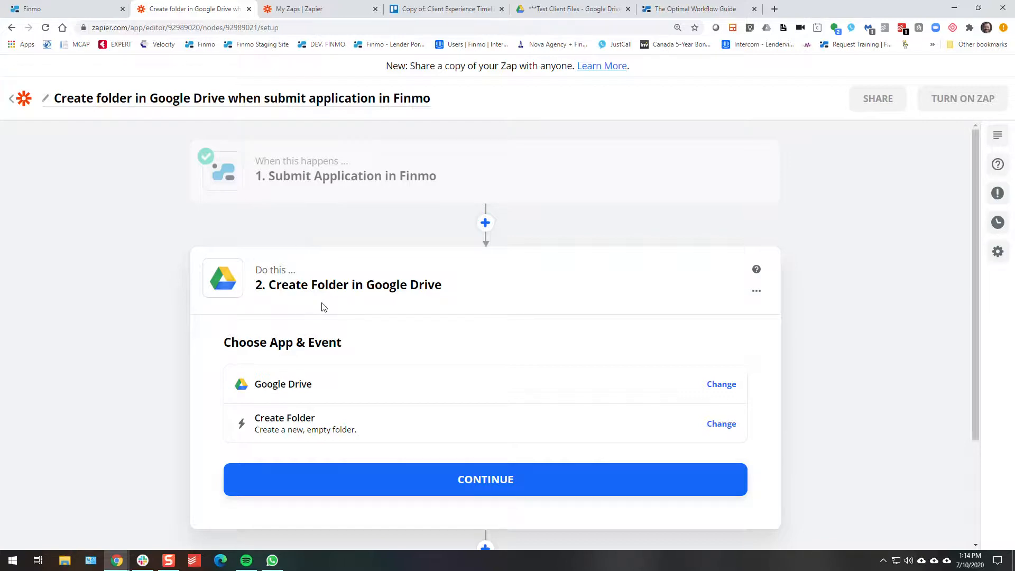
# - Confirm the Create Folder event and set its account to the finmo.ca Google Drive account
pyautogui.click(548, 483)
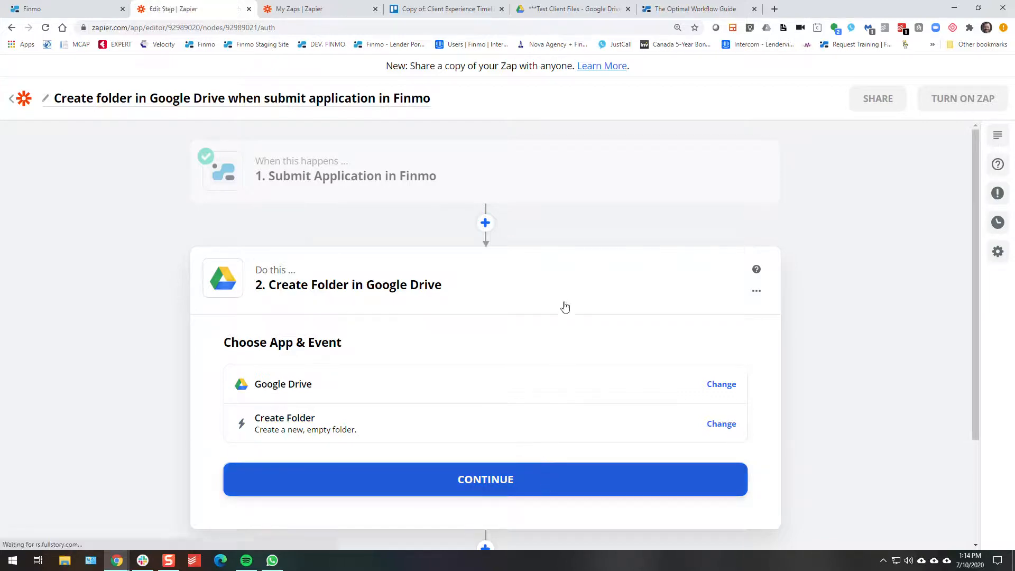
pyautogui.click(511, 433)
pyautogui.scroll(-3, 511, 433)
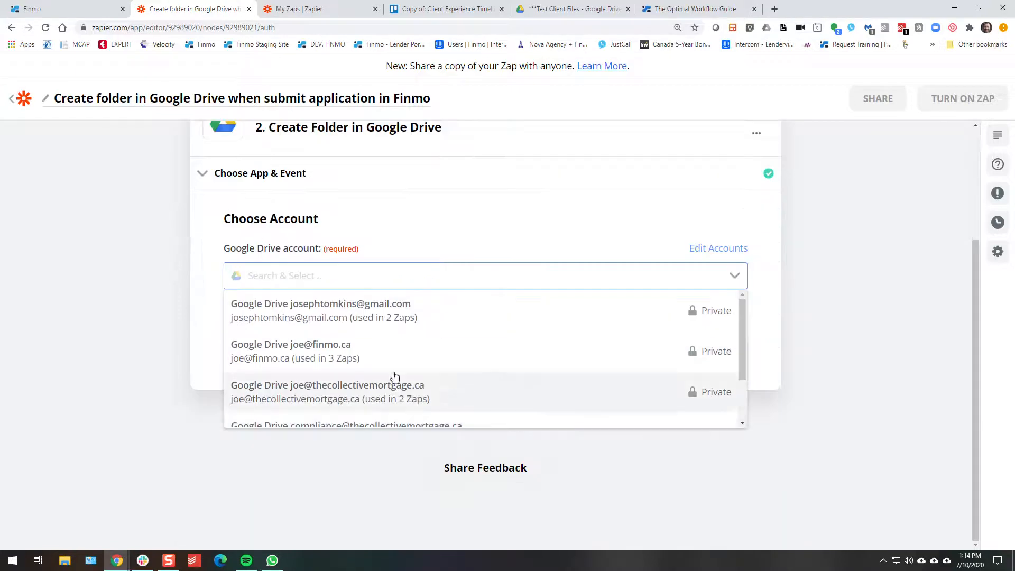
pyautogui.click(312, 351)
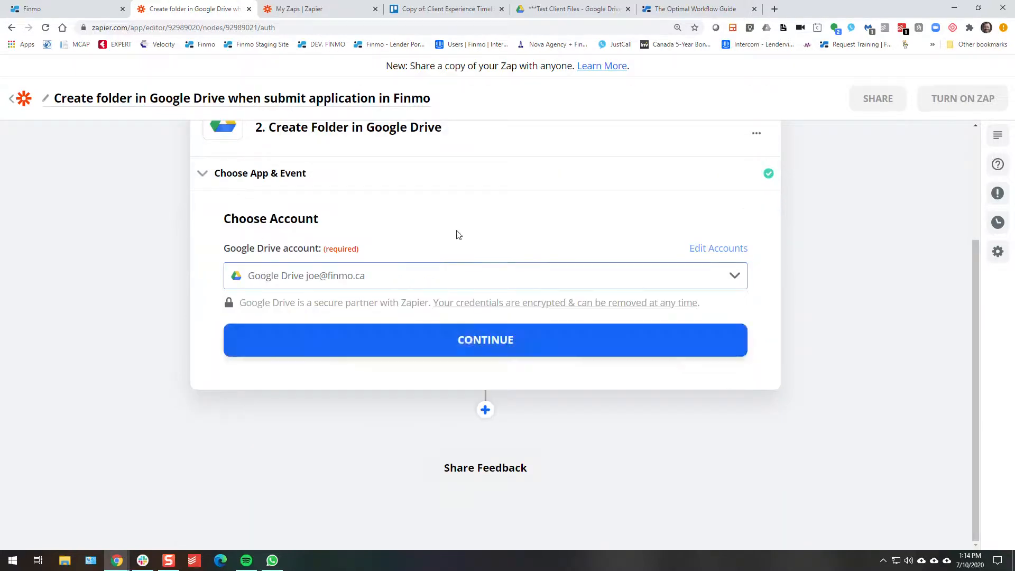
pyautogui.click(467, 340)
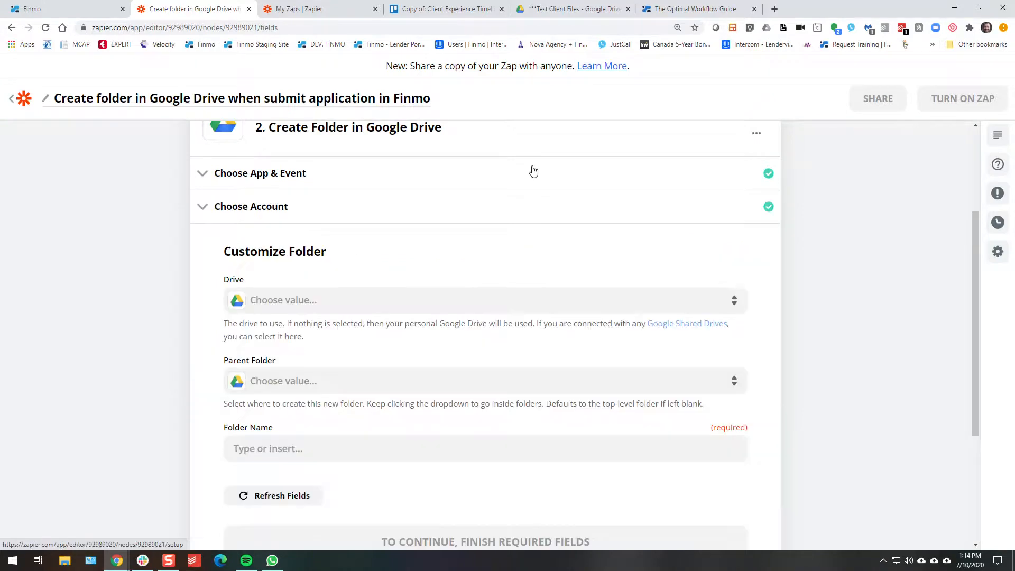
# - Set the new folder's drive to My Google Drive and its parent folder to ***Test Client Files
pyautogui.click(447, 307)
pyautogui.click(280, 415)
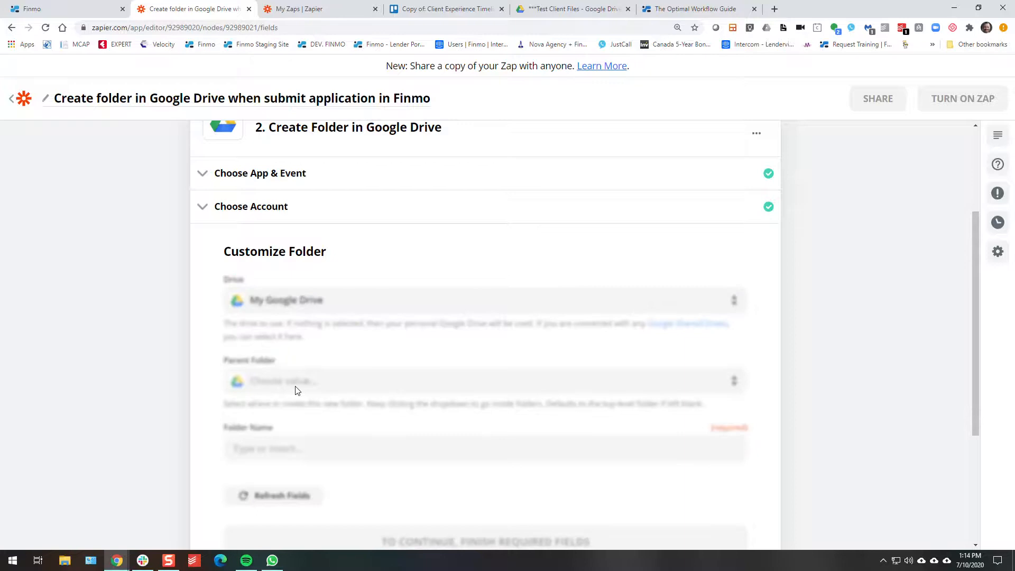
pyautogui.click(446, 384)
pyautogui.scroll(-3, 481, 346)
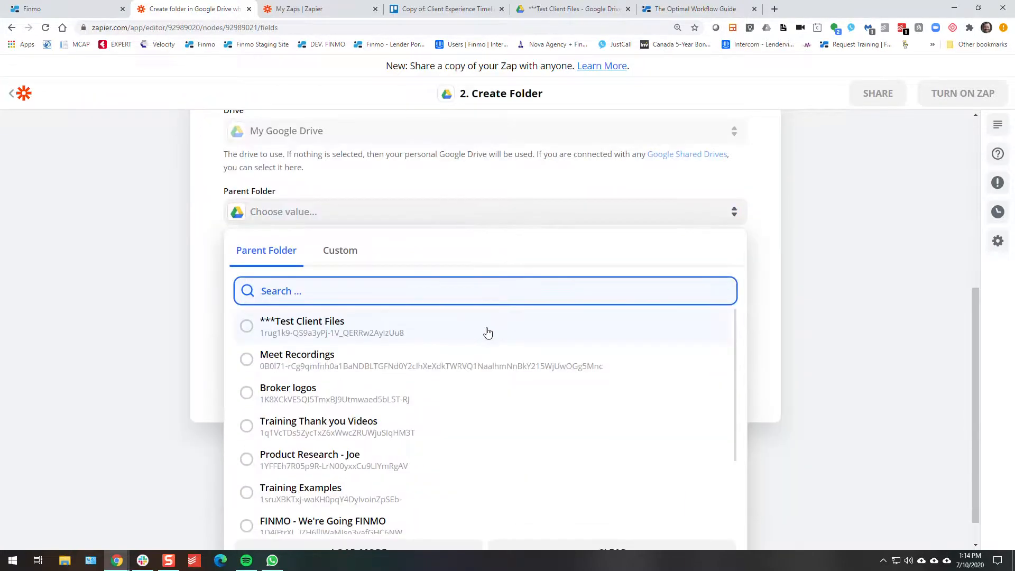
pyautogui.click(303, 323)
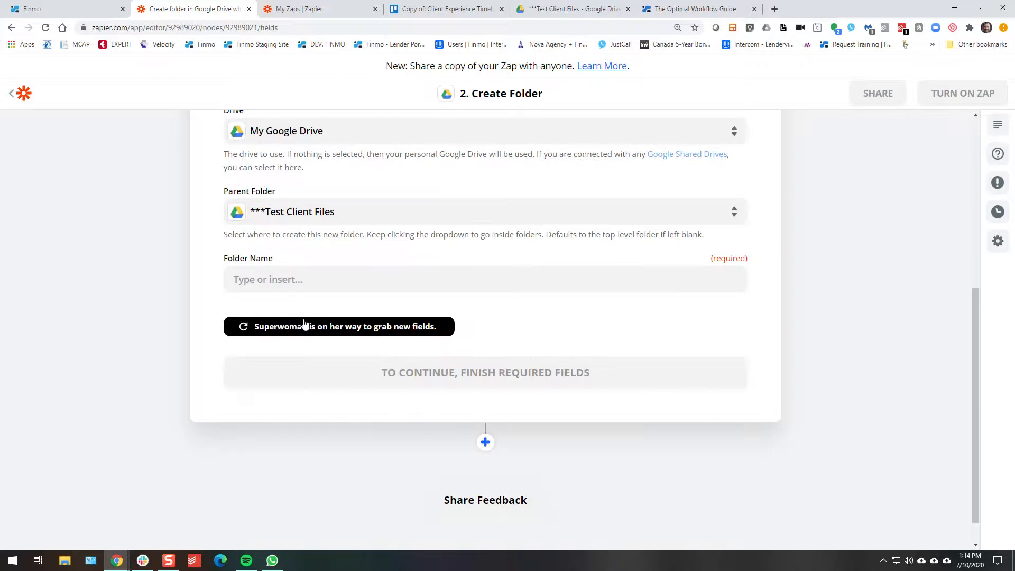
# - Start the Folder Name with the First Borrower Last Name field from the Finmo submission, followed by a comma
pyautogui.click(355, 283)
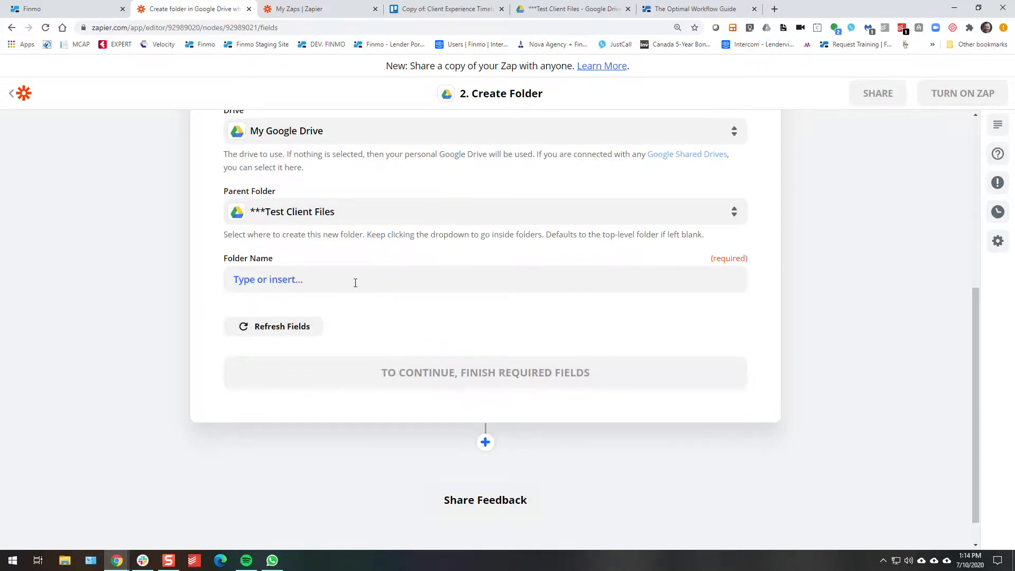
pyautogui.scroll(8, 356, 283)
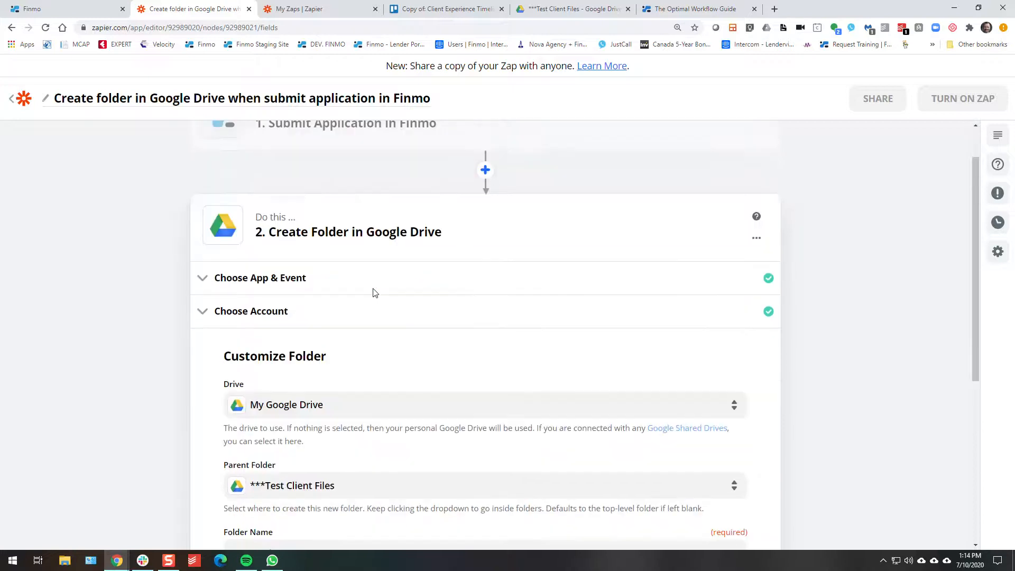
pyautogui.scroll(-6, 373, 292)
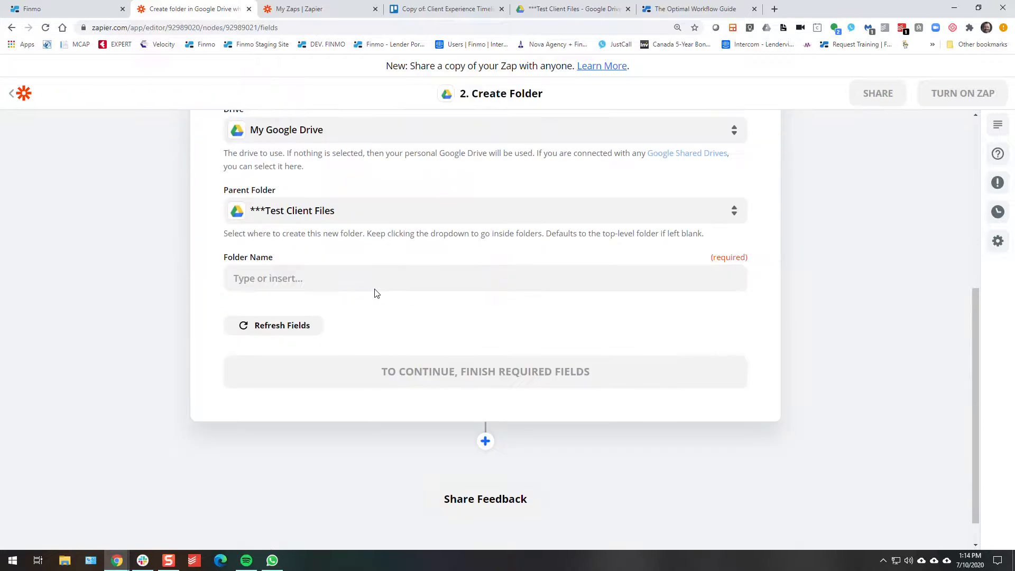
pyautogui.click(322, 278)
pyautogui.scroll(6, 323, 275)
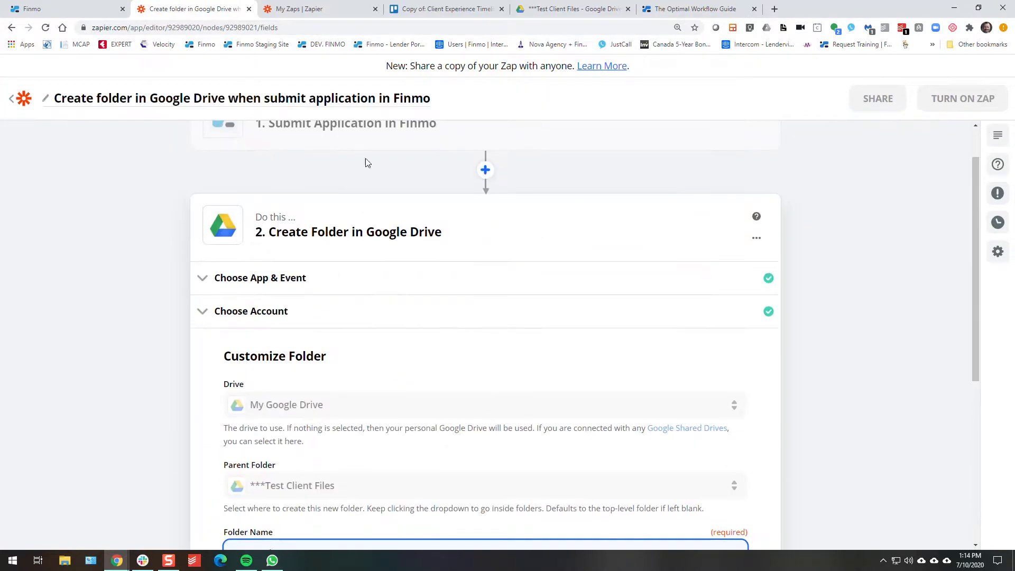
pyautogui.scroll(-6, 317, 269)
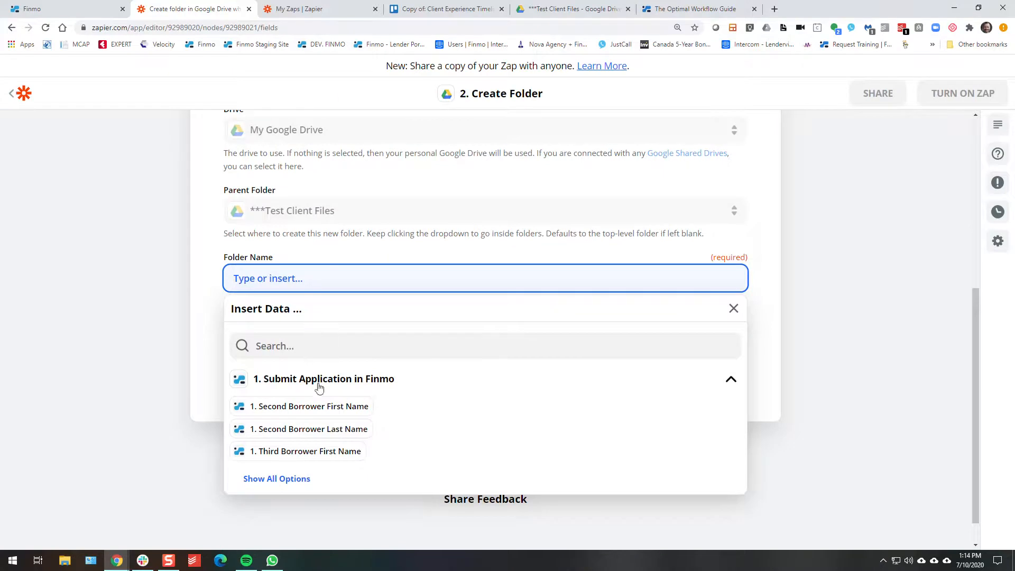
pyautogui.click(279, 481)
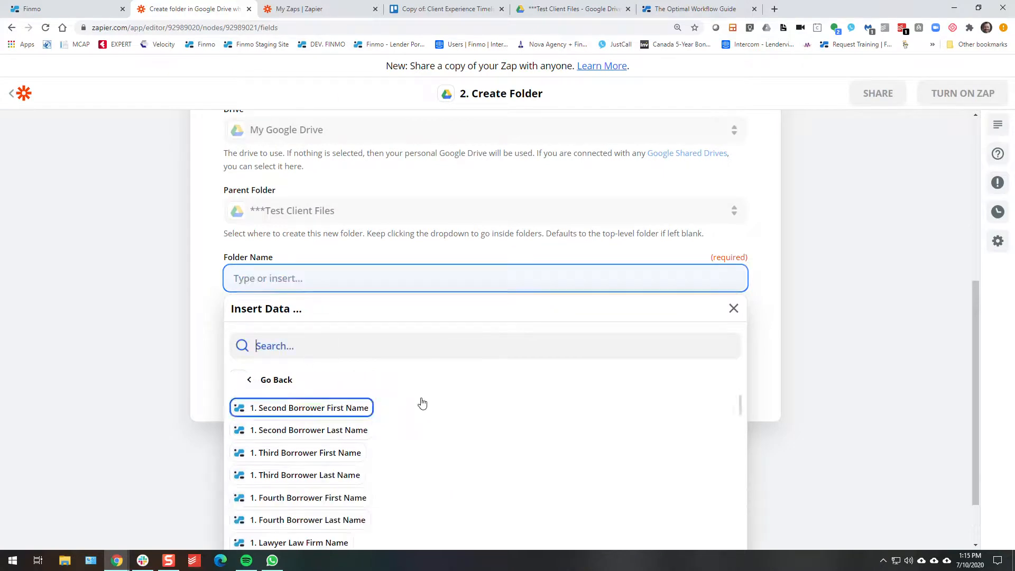
pyautogui.scroll(-3, 423, 399)
pyautogui.scroll(-1, 427, 398)
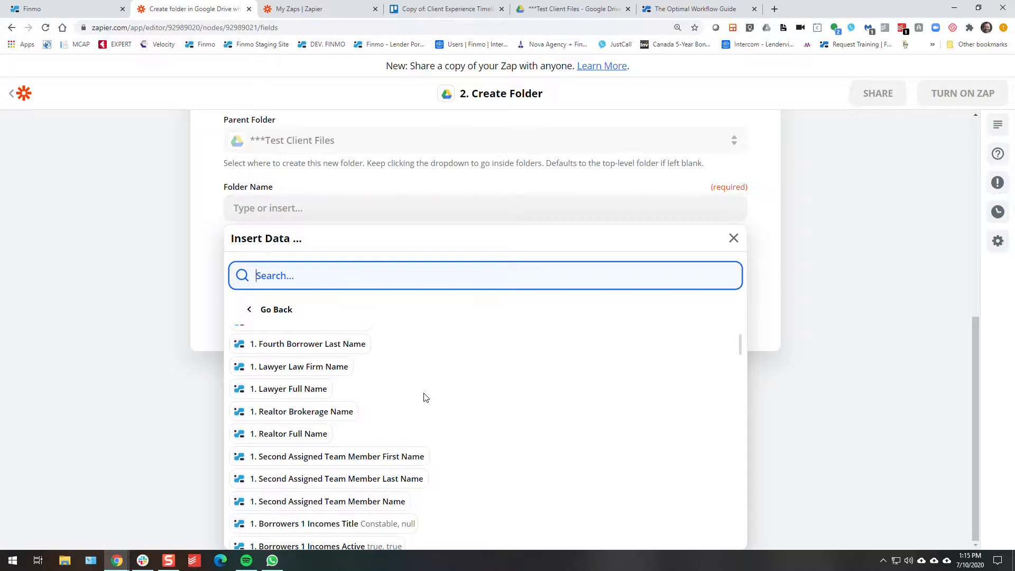
pyautogui.write('last')
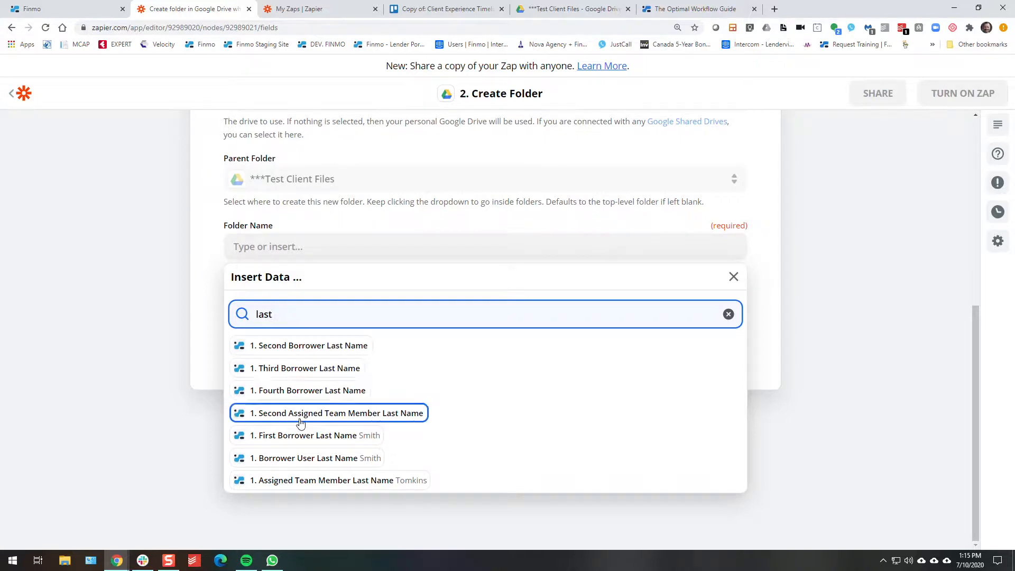
pyautogui.click(309, 437)
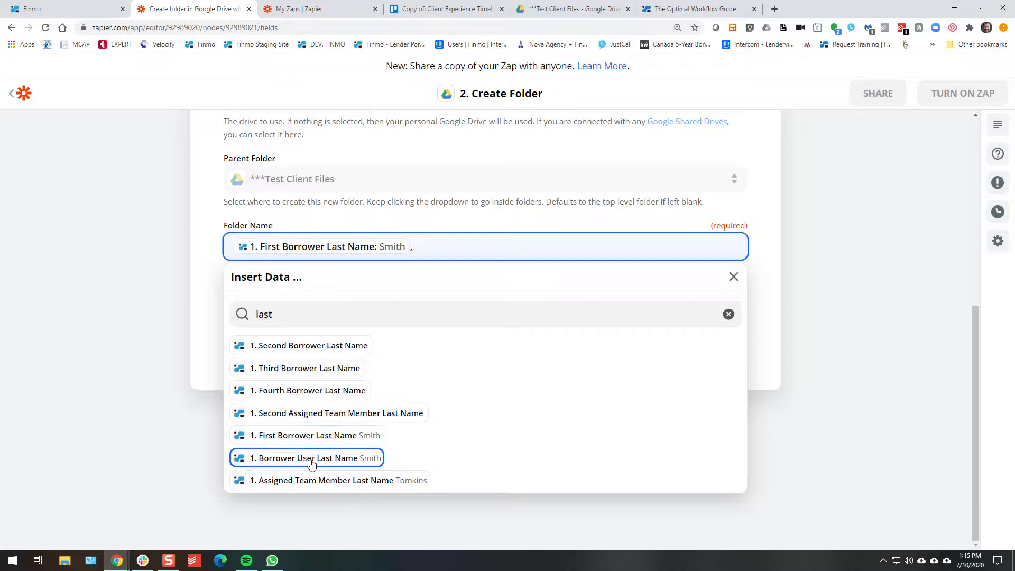
# - Add the First Borrower First Name field after the comma in the Folder Name
pyautogui.click(386, 322)
pyautogui.doubleClick(381, 316)
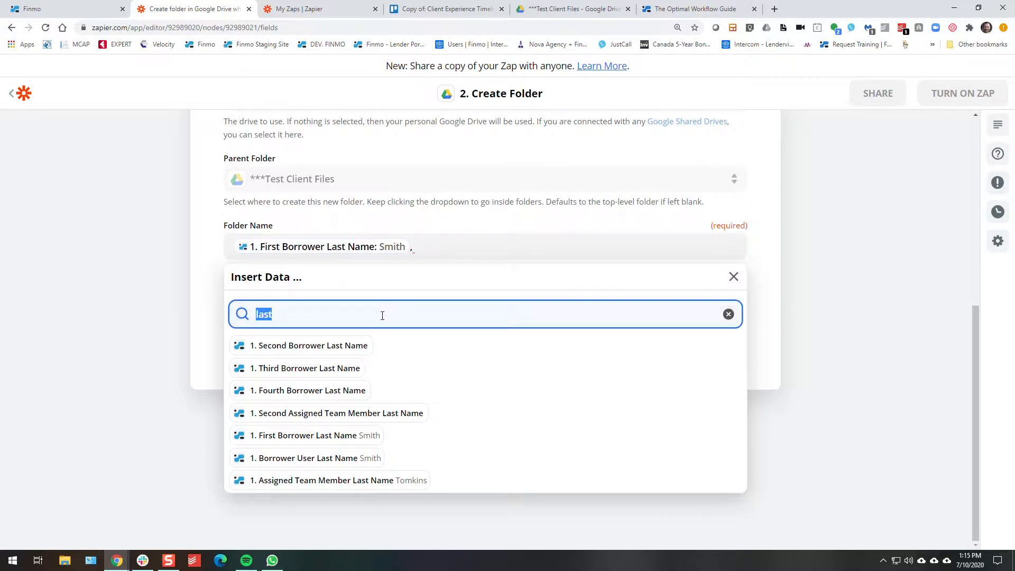
pyautogui.write('first')
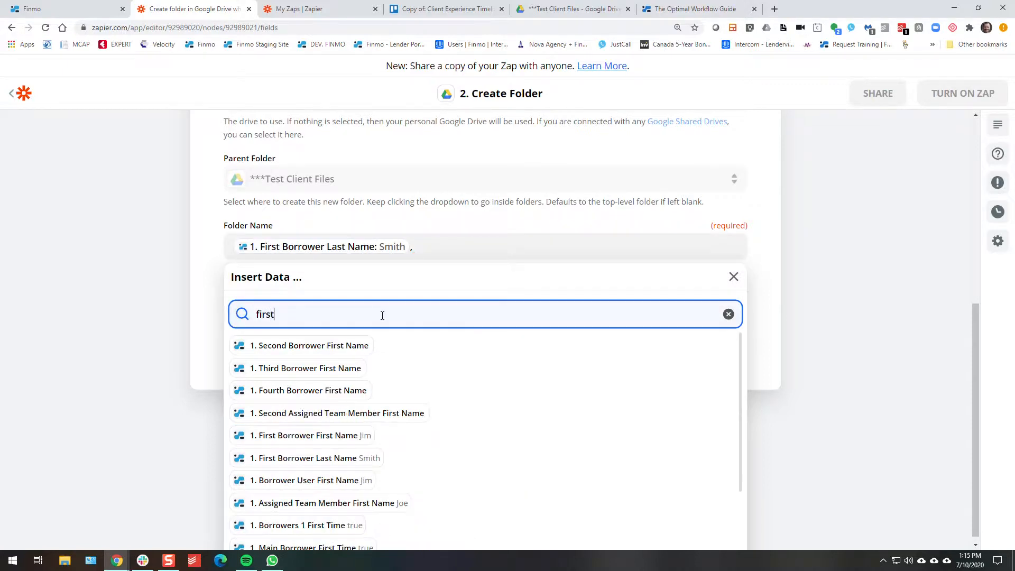
pyautogui.click(282, 441)
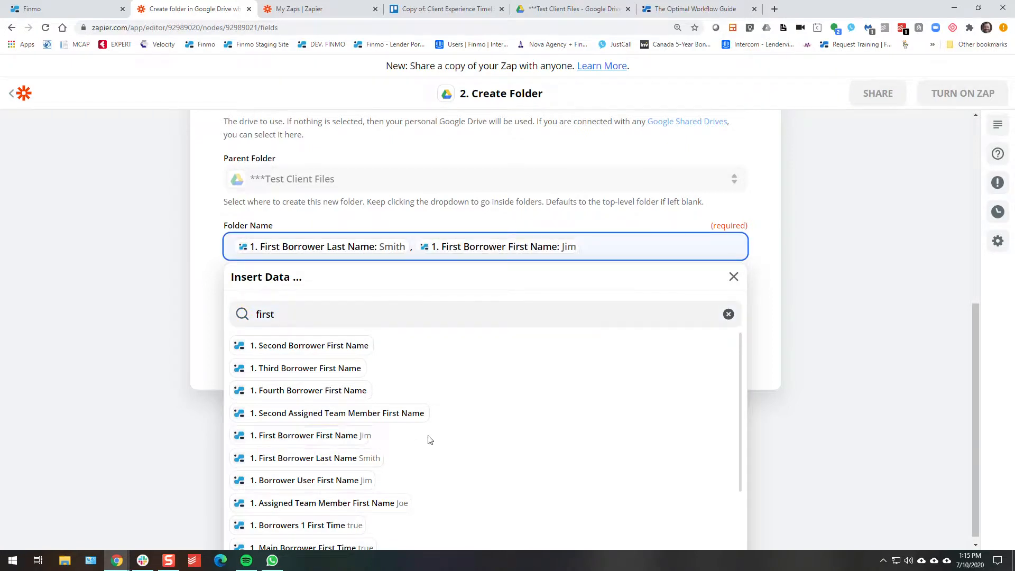
# - Look up the date fields and append Closing Date to the end of the Folder Name
pyautogui.scroll(-2, 431, 439)
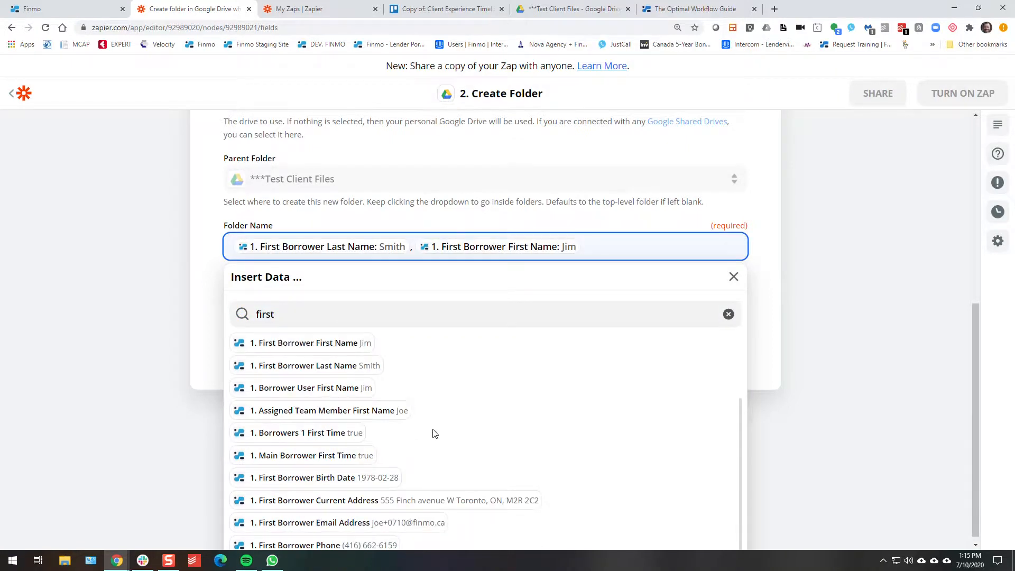
pyautogui.scroll(-1, 434, 432)
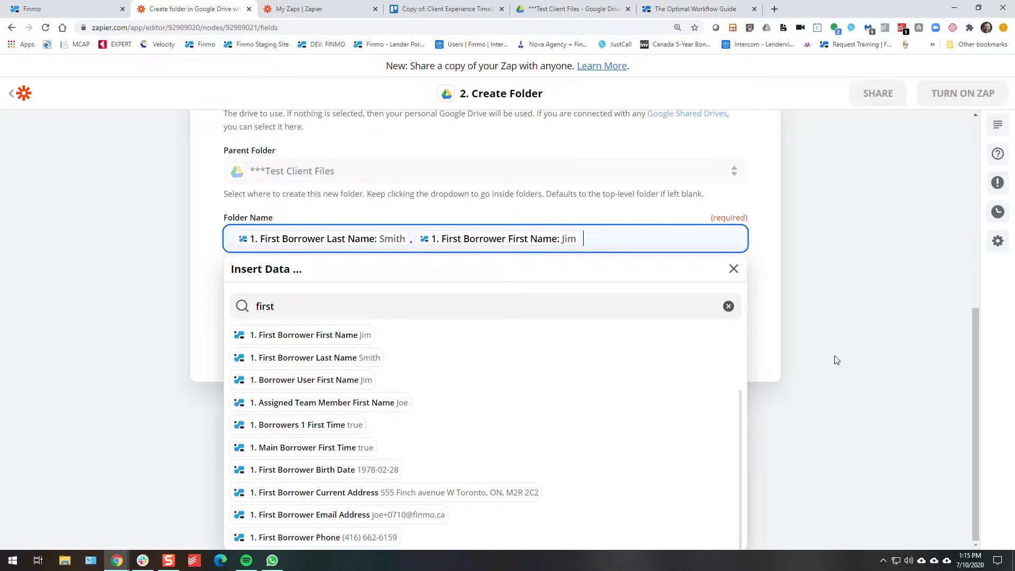
pyautogui.click(283, 311)
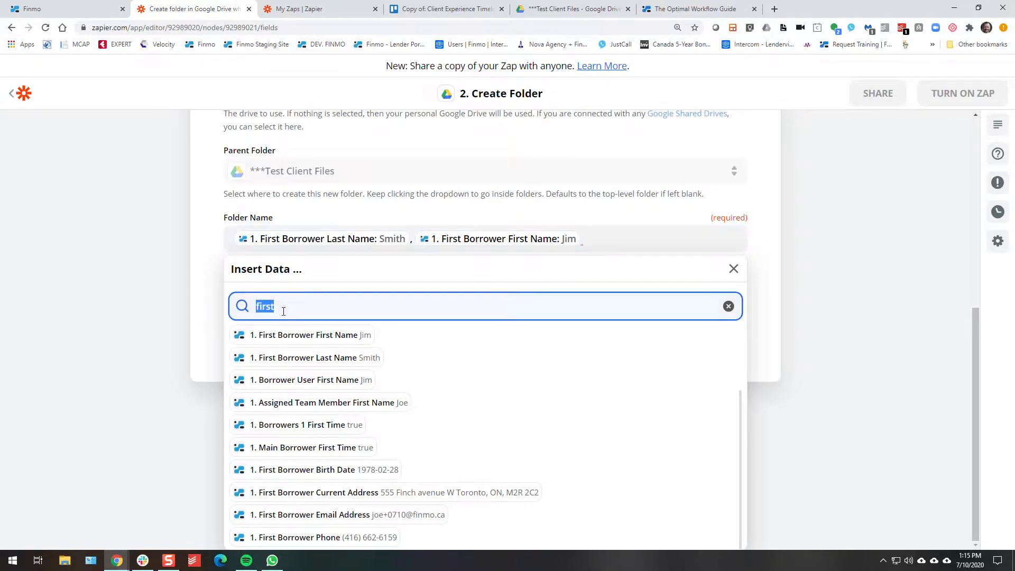
pyautogui.write('date')
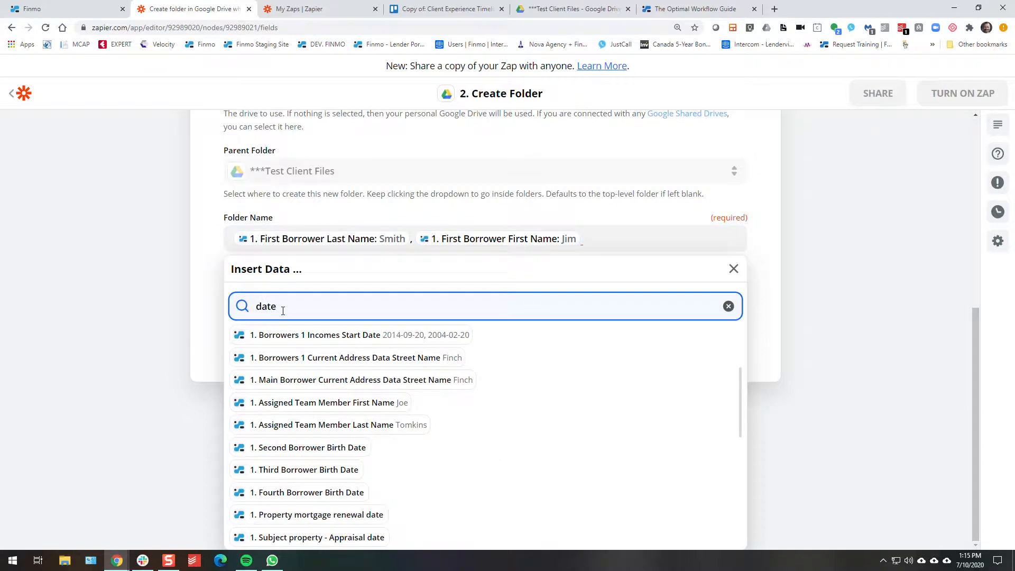
pyautogui.scroll(-2, 465, 382)
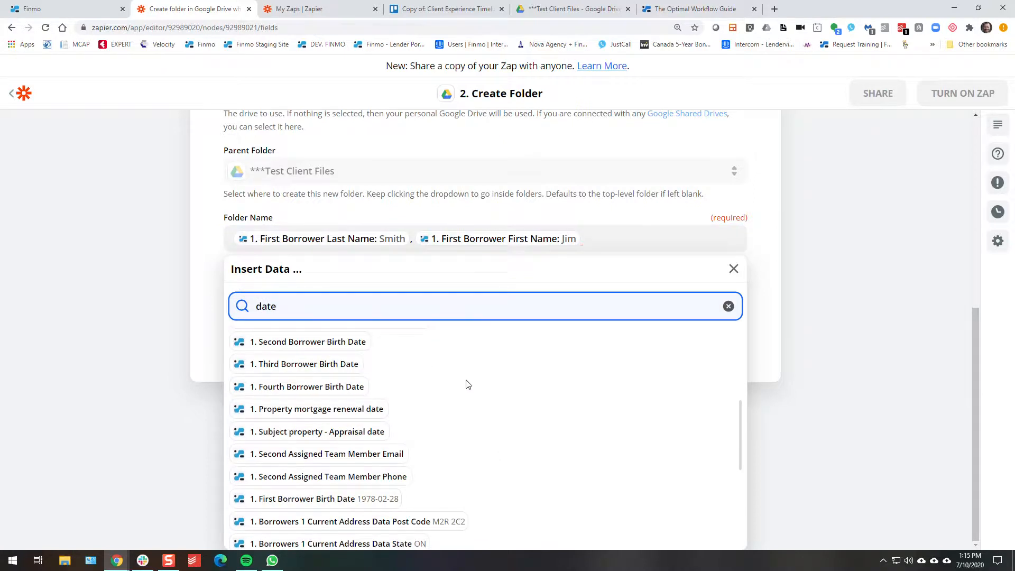
pyautogui.scroll(-2, 520, 398)
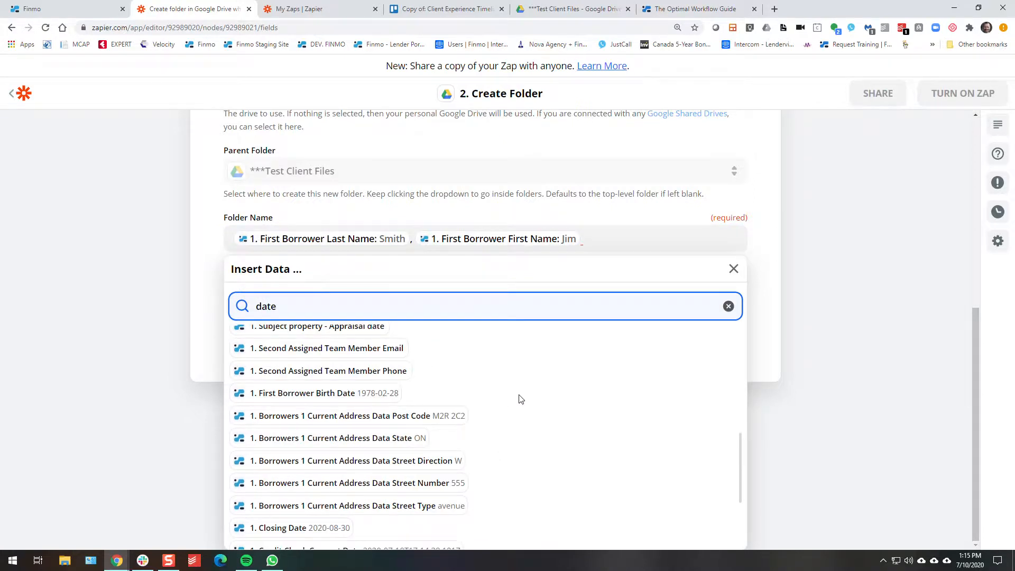
pyautogui.scroll(-2, 520, 399)
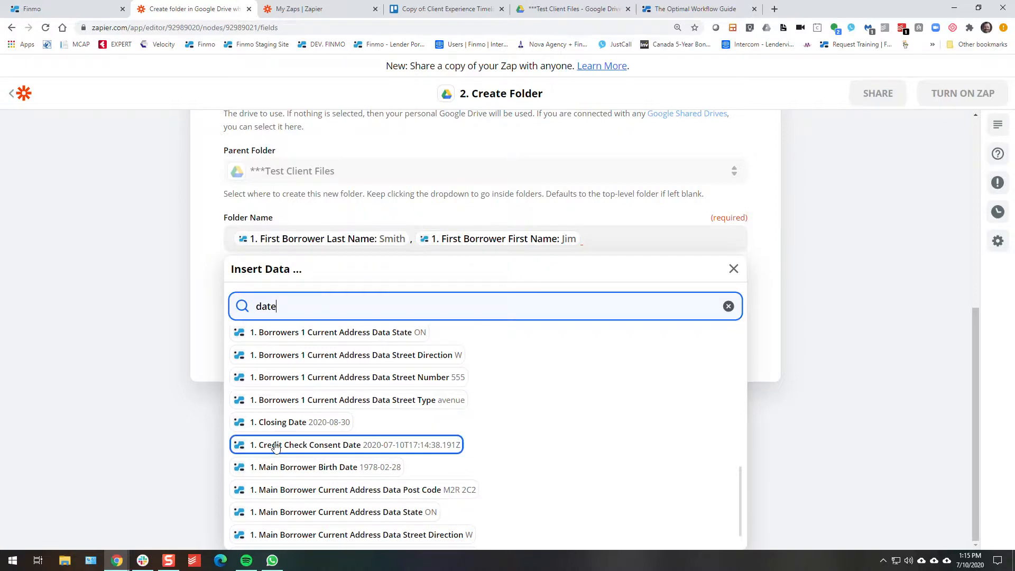
pyautogui.click(289, 422)
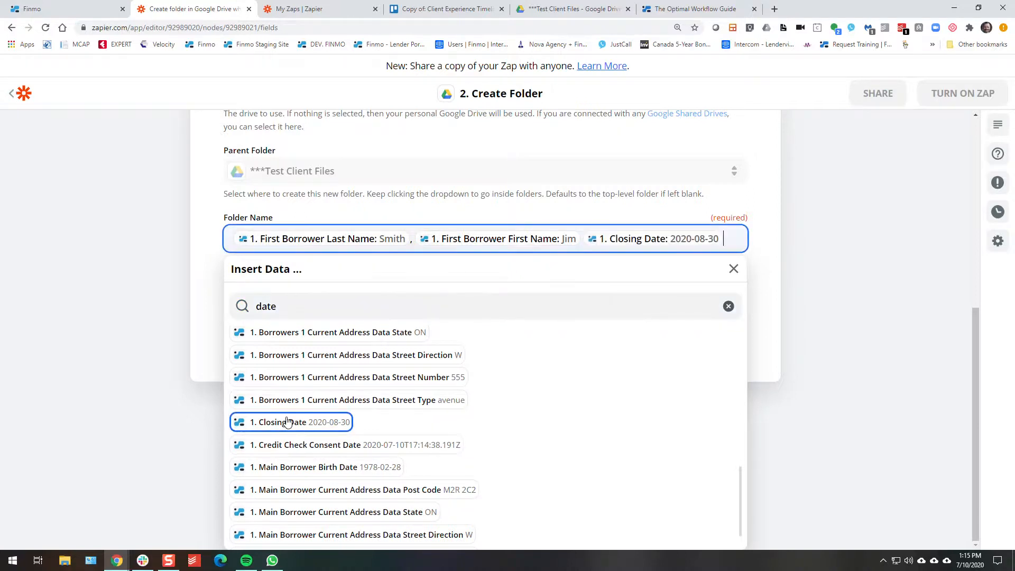
pyautogui.click(208, 270)
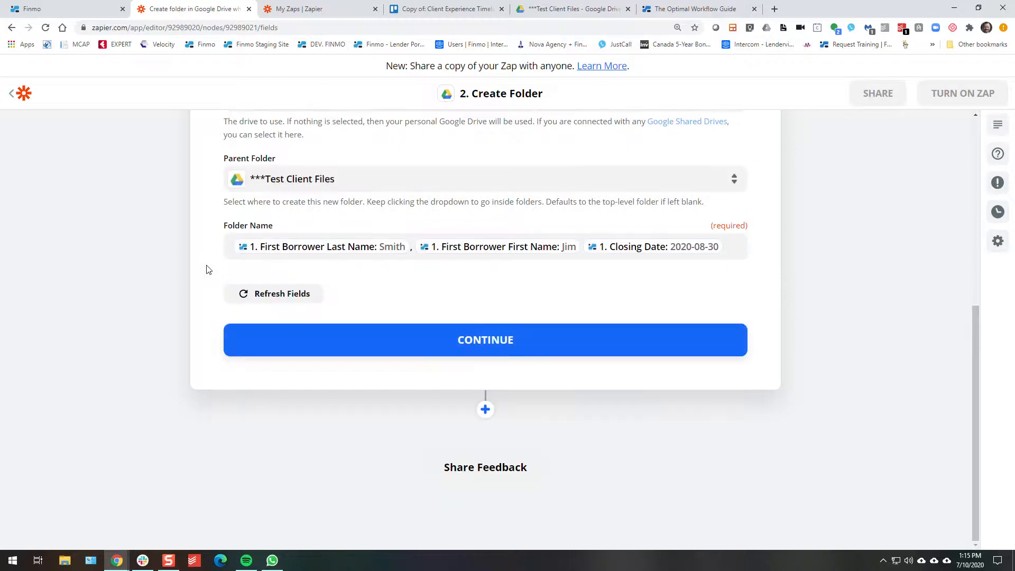
# - Send the test folder to Google Drive, then check the new client folder inside ***Test Client Files
pyautogui.click(518, 344)
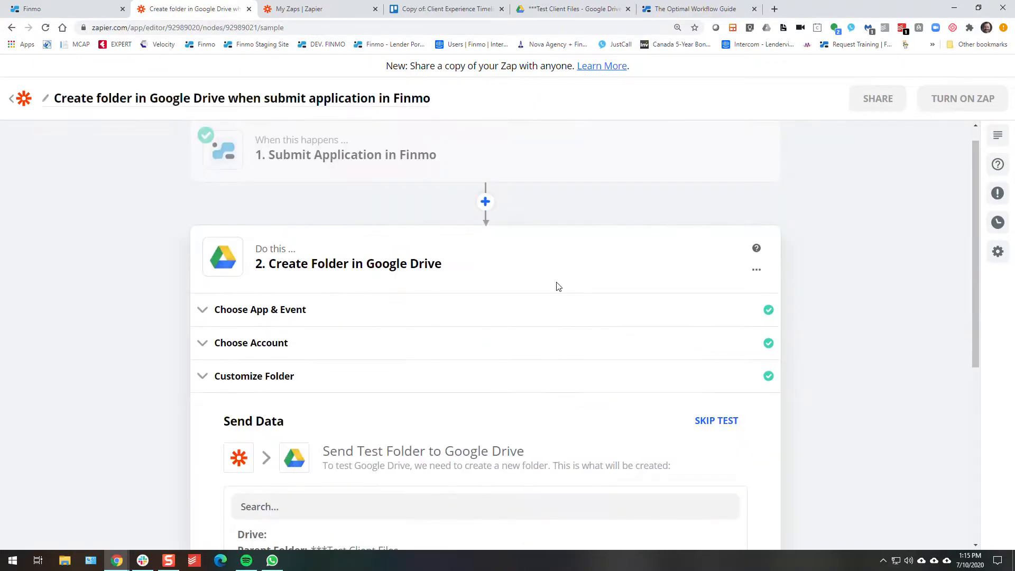
pyautogui.click(585, 390)
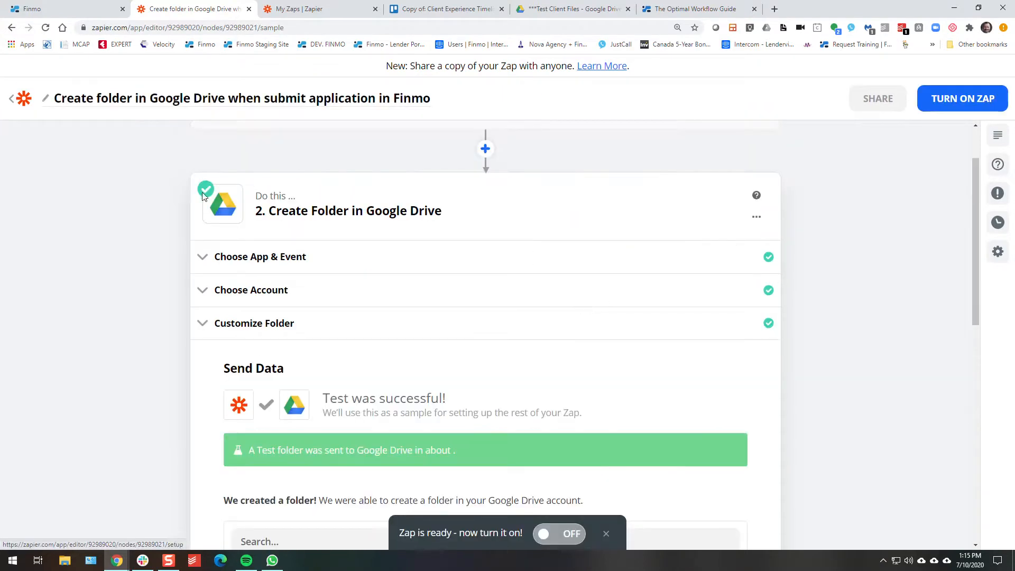
pyautogui.click(571, 9)
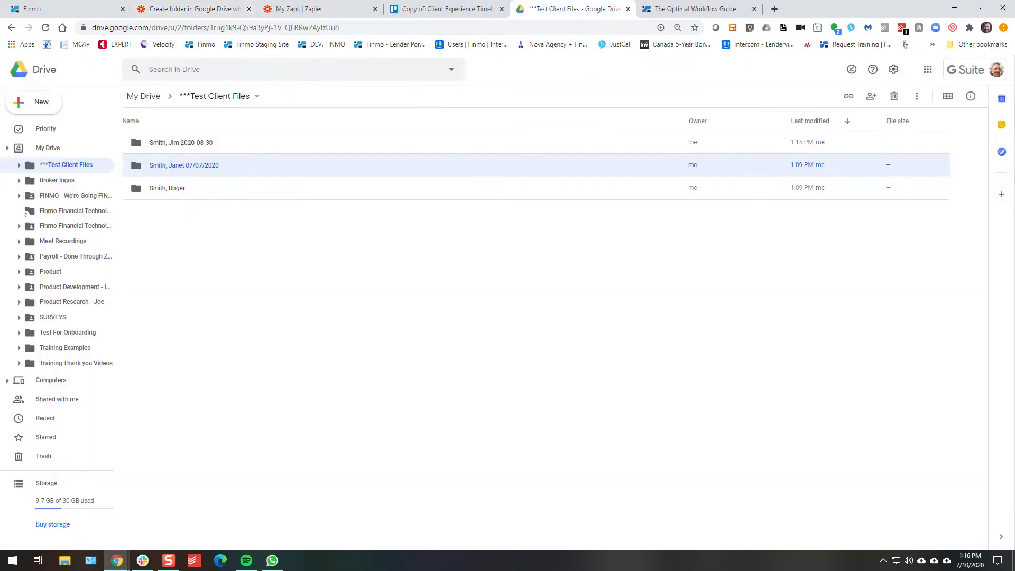
pyautogui.click(168, 144)
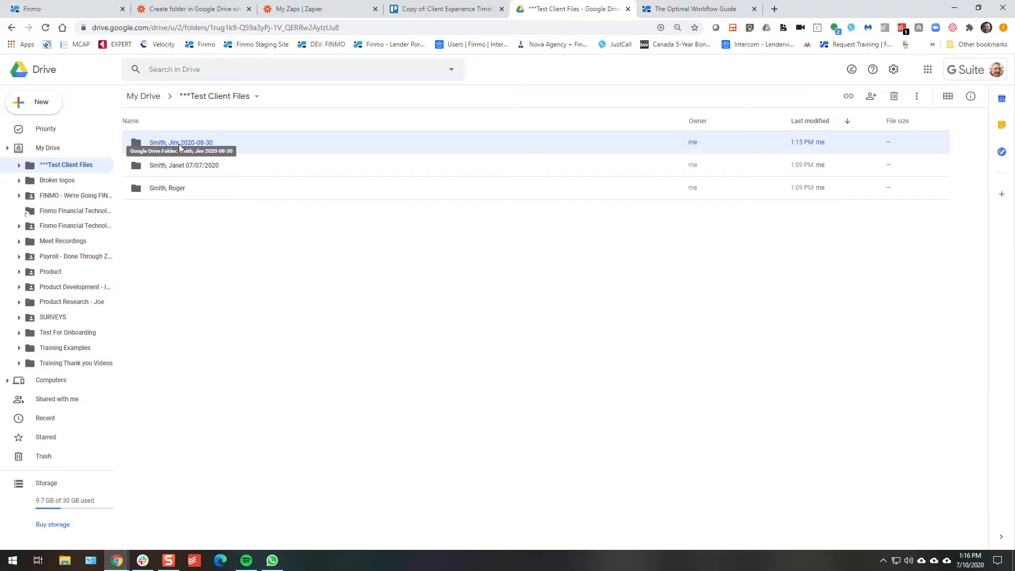
pyautogui.doubleClick(180, 144)
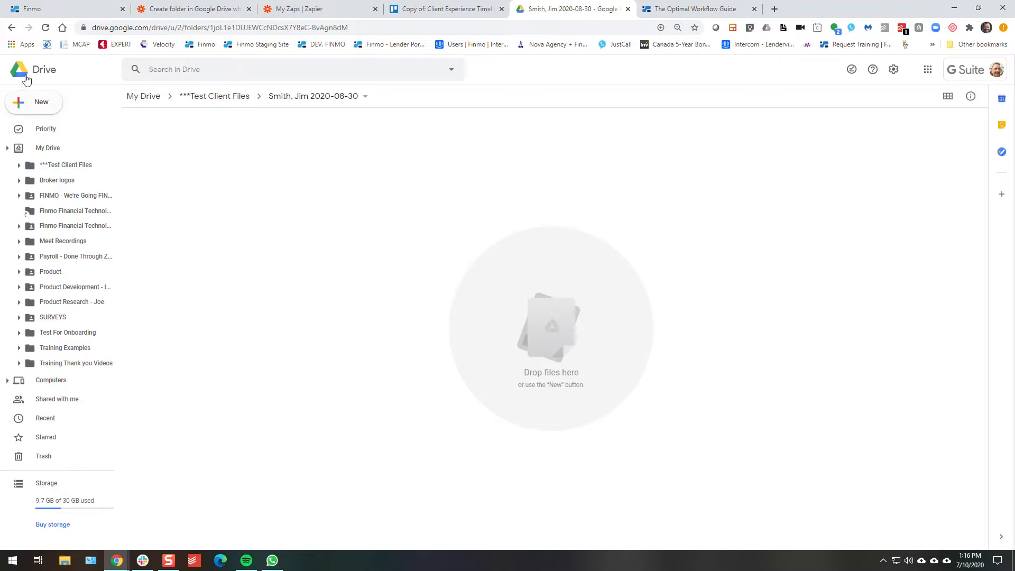
pyautogui.click(11, 28)
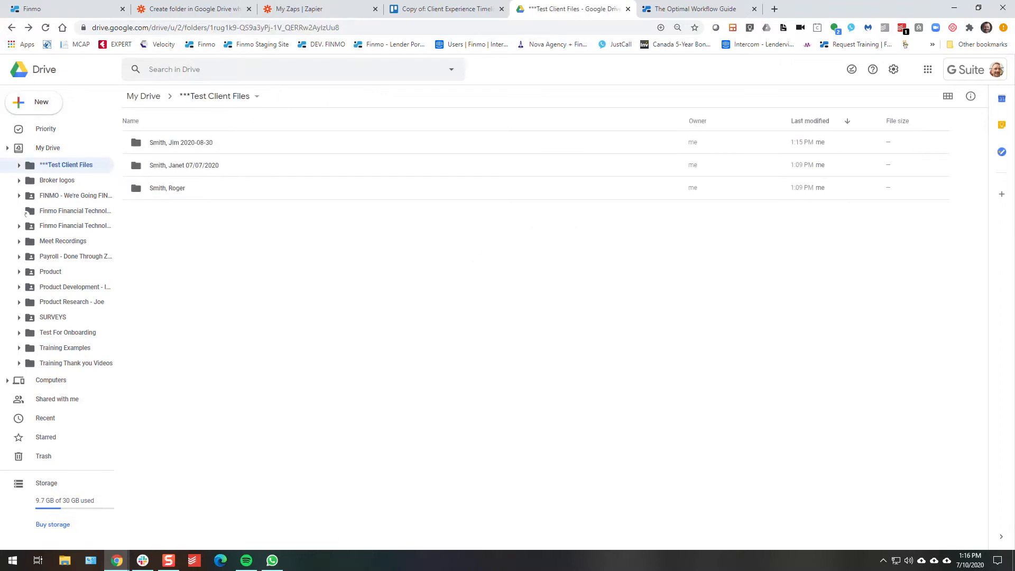
# - Return to the Zap editor and prefix the Zap's name with "2." before "Create folder in Google Drive when submit application in Finmo"
pyautogui.click(195, 9)
pyautogui.scroll(2, 148, 294)
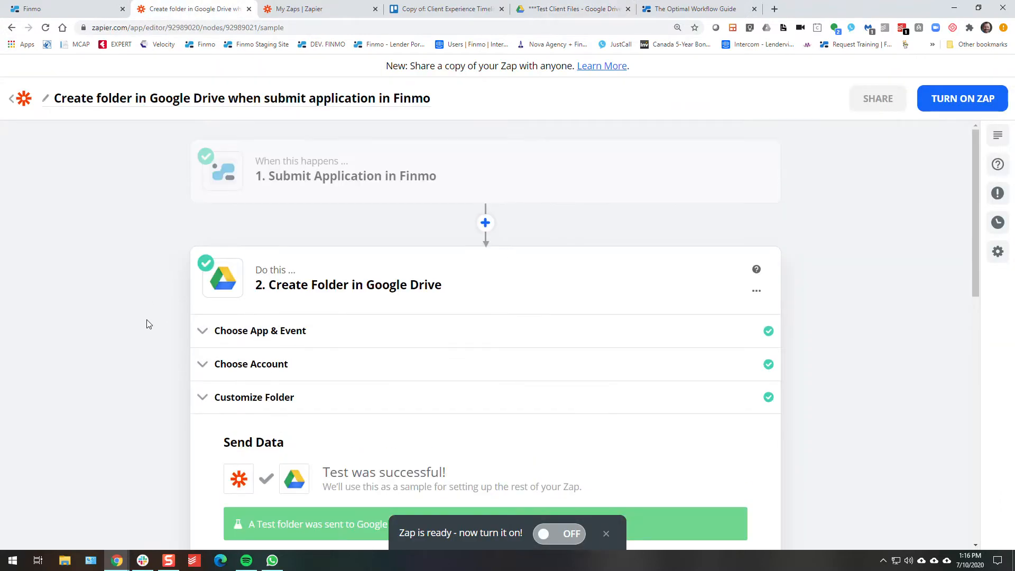
pyautogui.scroll(-2, 249, 377)
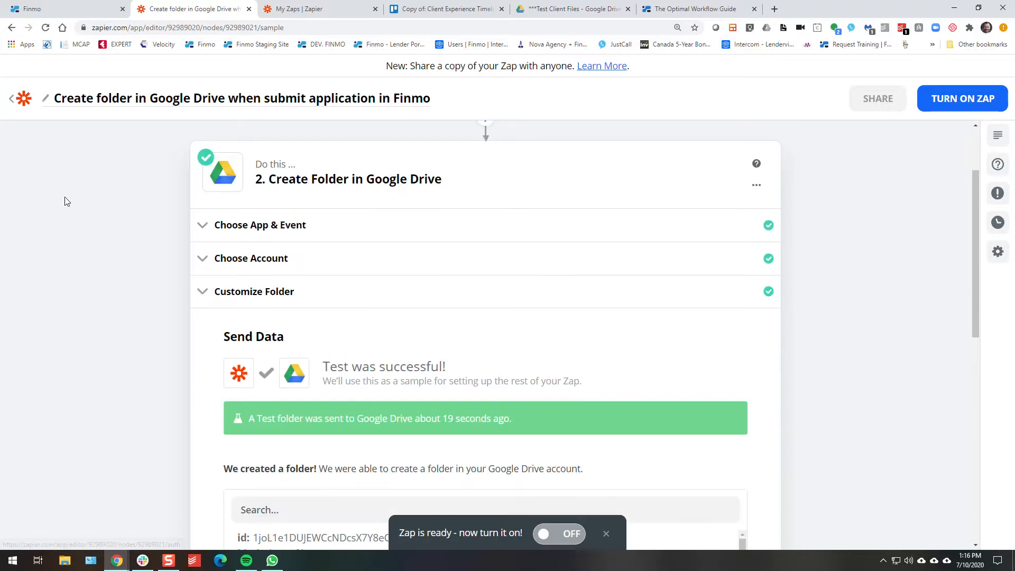
pyautogui.click(56, 100)
pyautogui.click(57, 100)
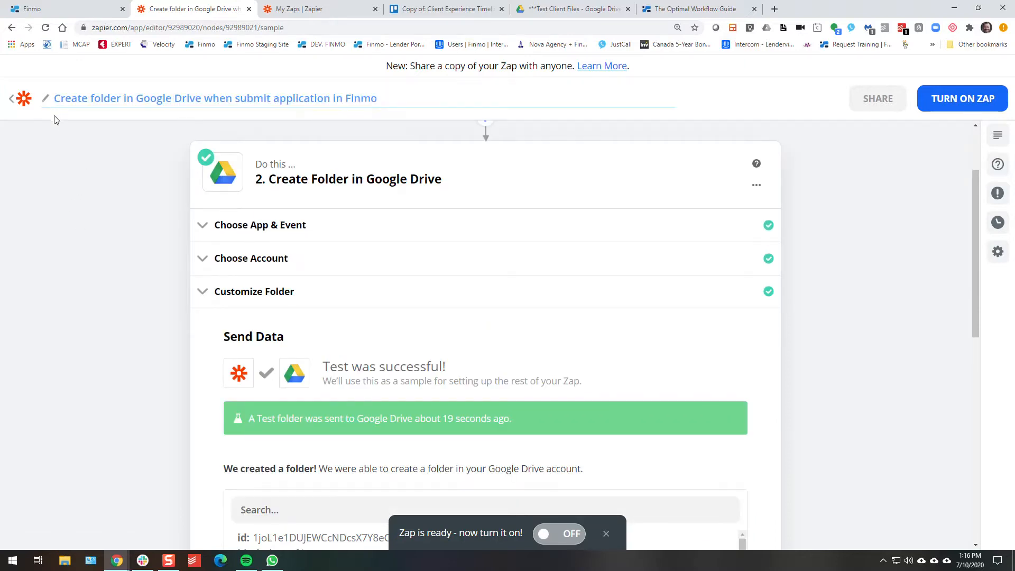
pyautogui.write('2.')
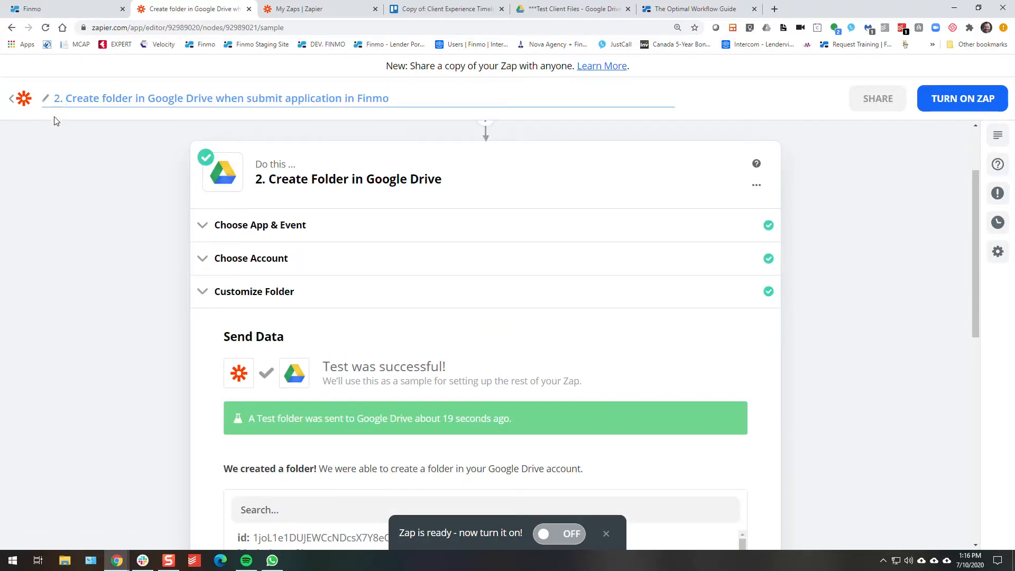
# - Review the Create Folder test result and finish editing the action
pyautogui.scroll(-6, 874, 236)
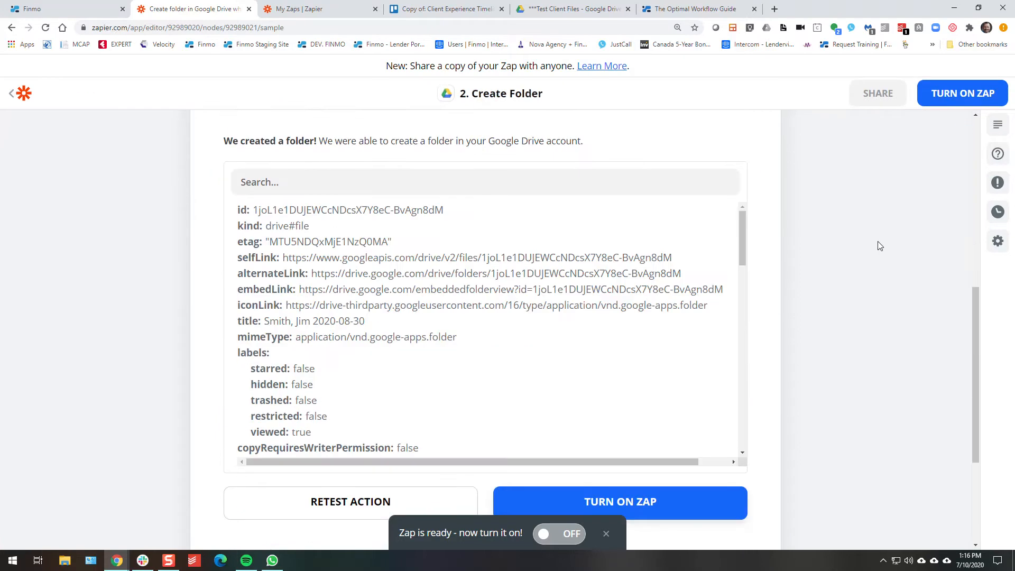
pyautogui.scroll(-3, 881, 247)
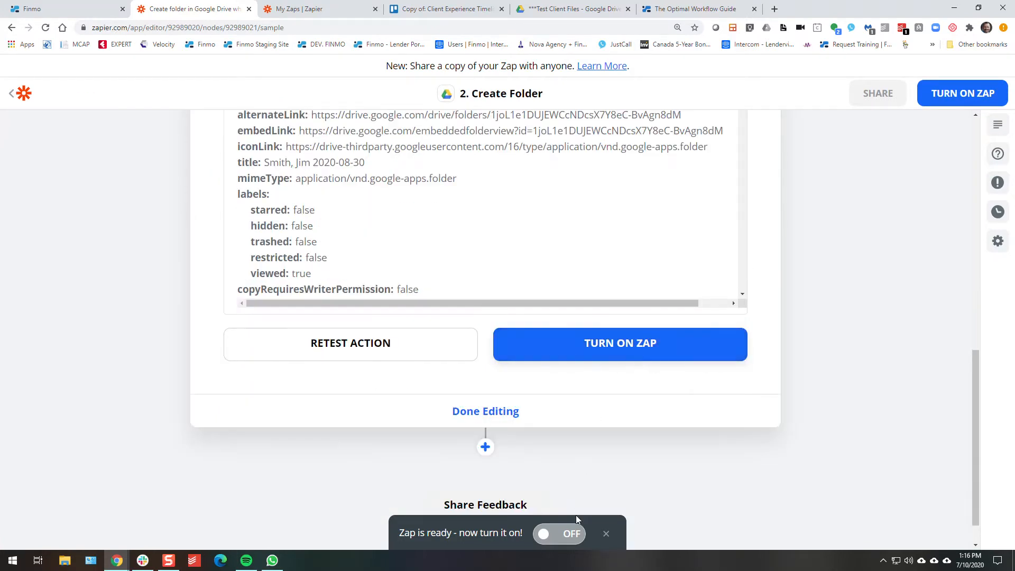
pyautogui.scroll(10, 852, 339)
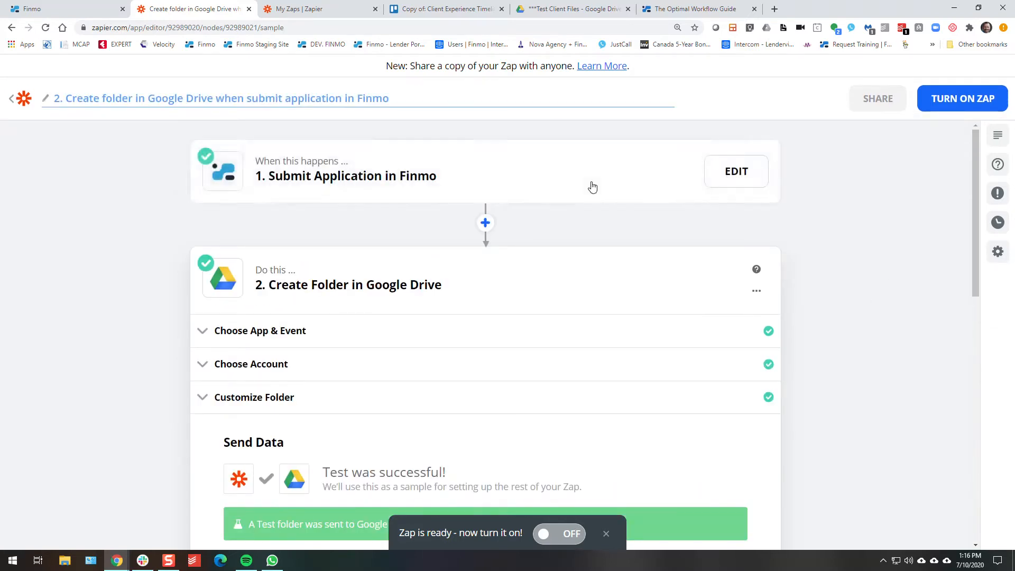
pyautogui.scroll(-10, 878, 233)
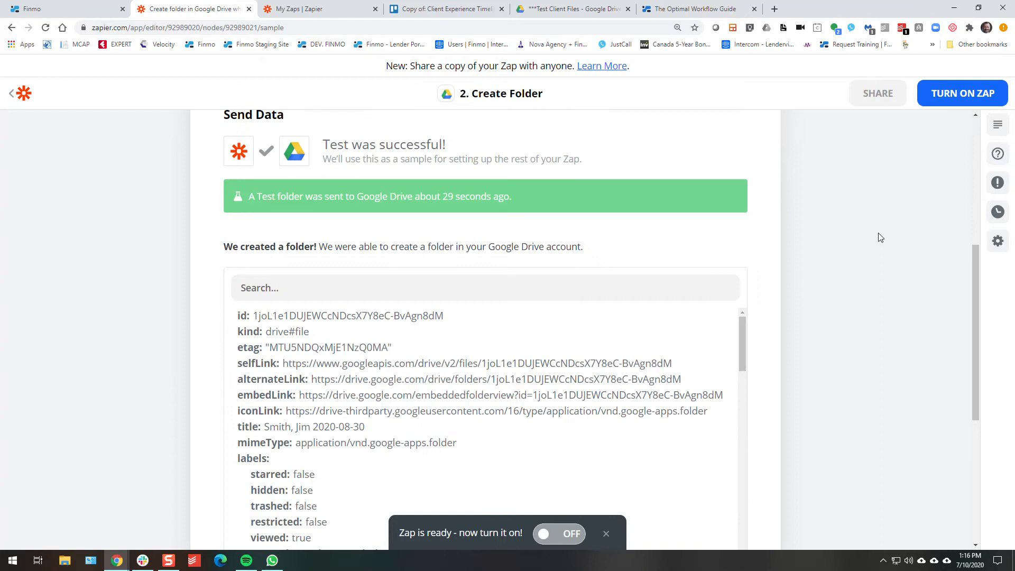
pyautogui.click(420, 369)
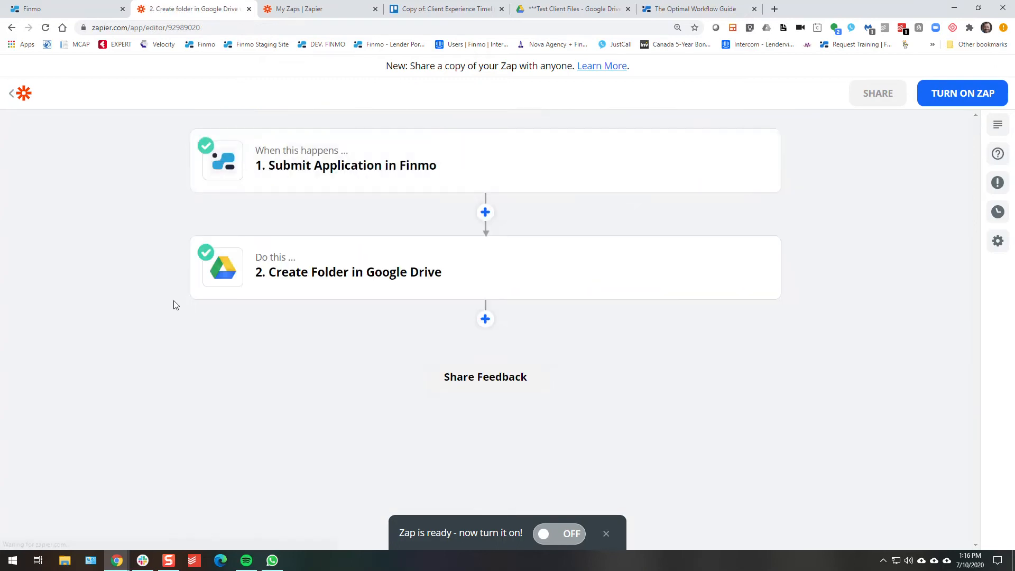